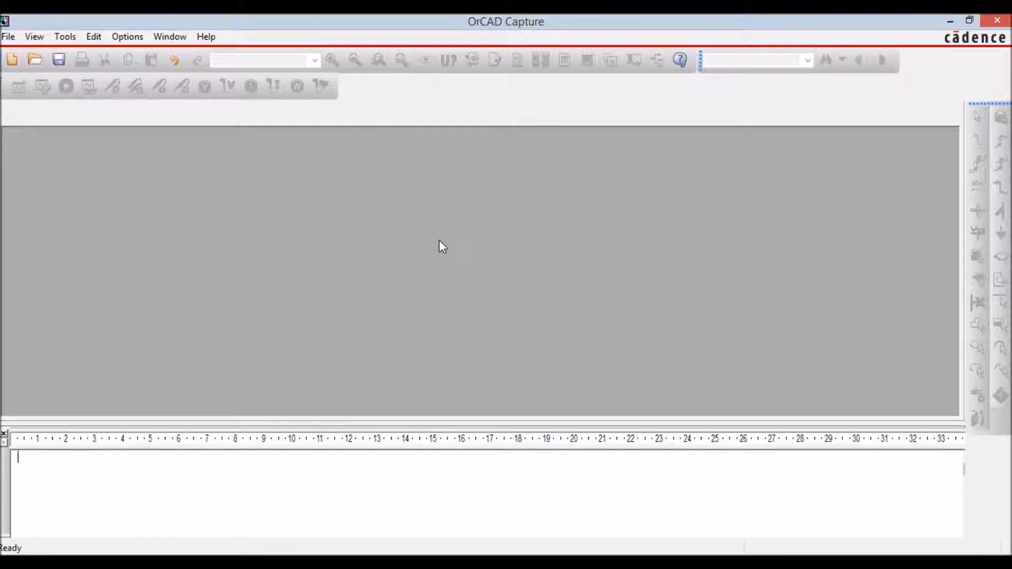
Create a new Schematic-type project named Aula in D:\Temp\Spice\Aula.
click(8, 36)
mouse_move(60, 58)
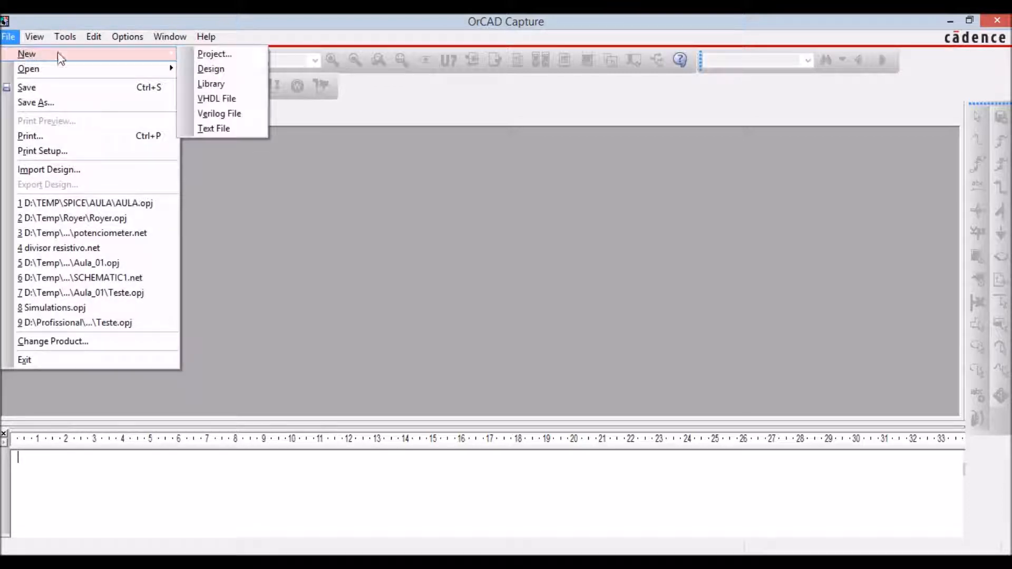
click(200, 53)
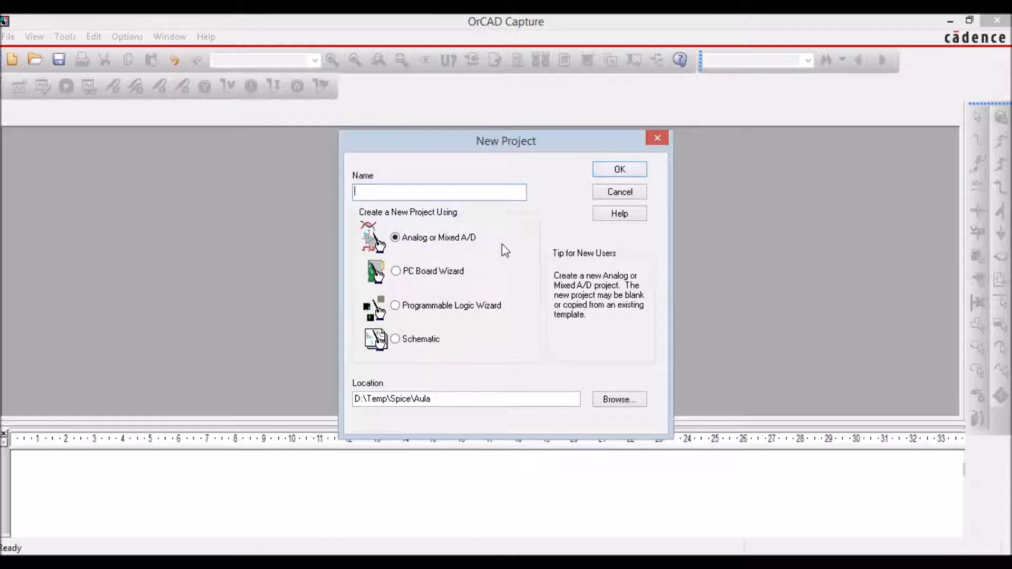
text(Aula)
click(397, 274)
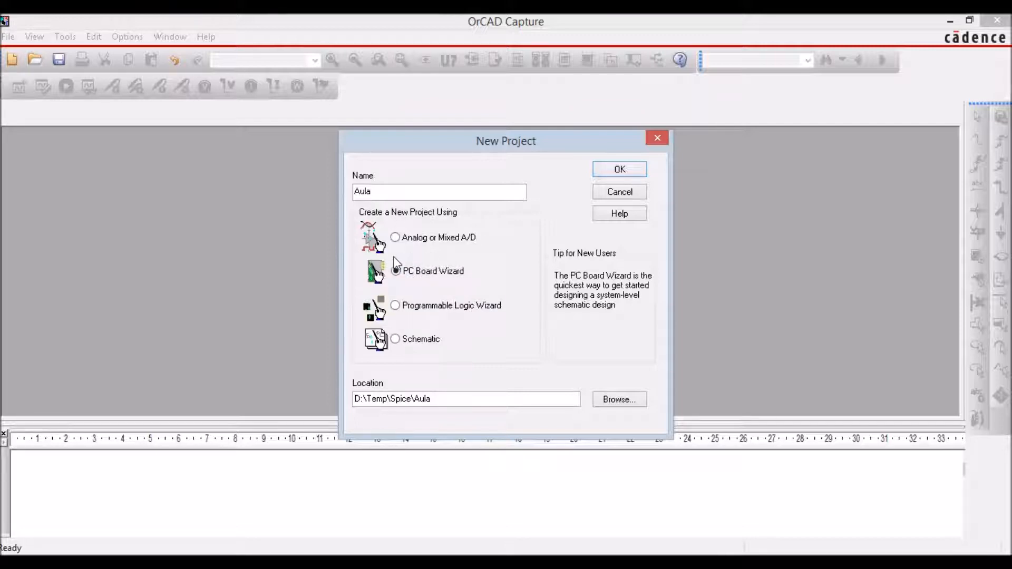
click(395, 305)
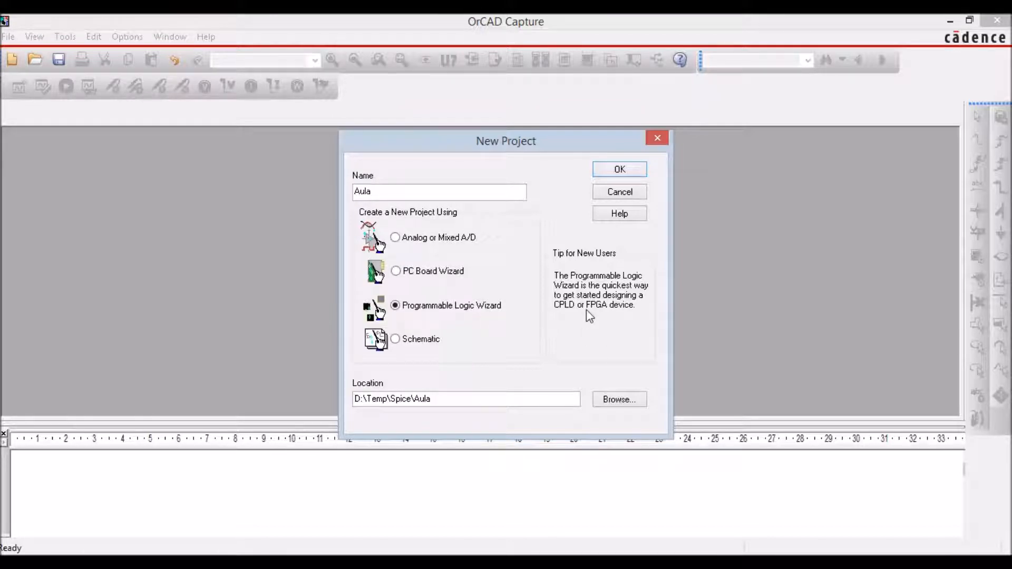
click(396, 340)
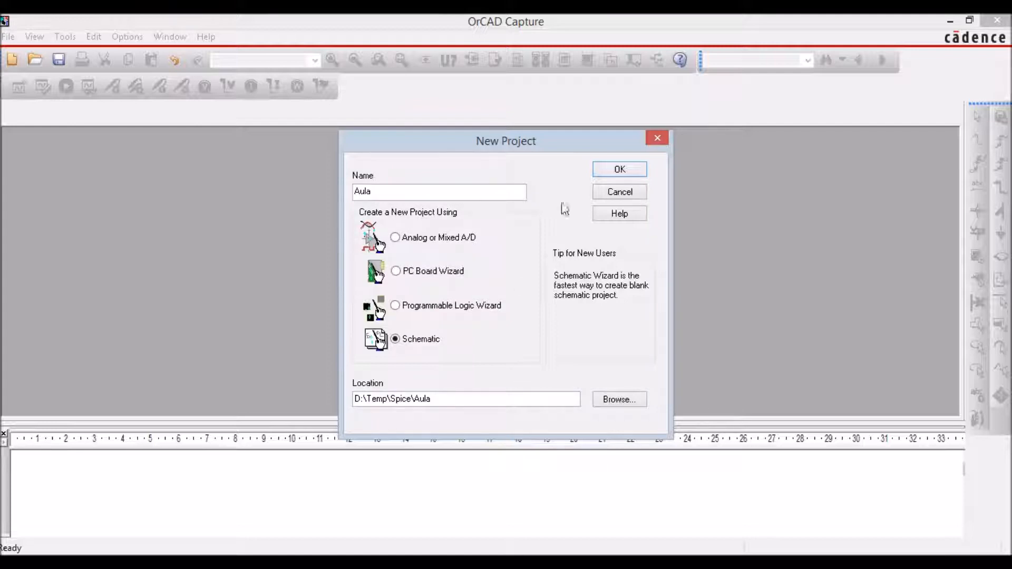
click(604, 171)
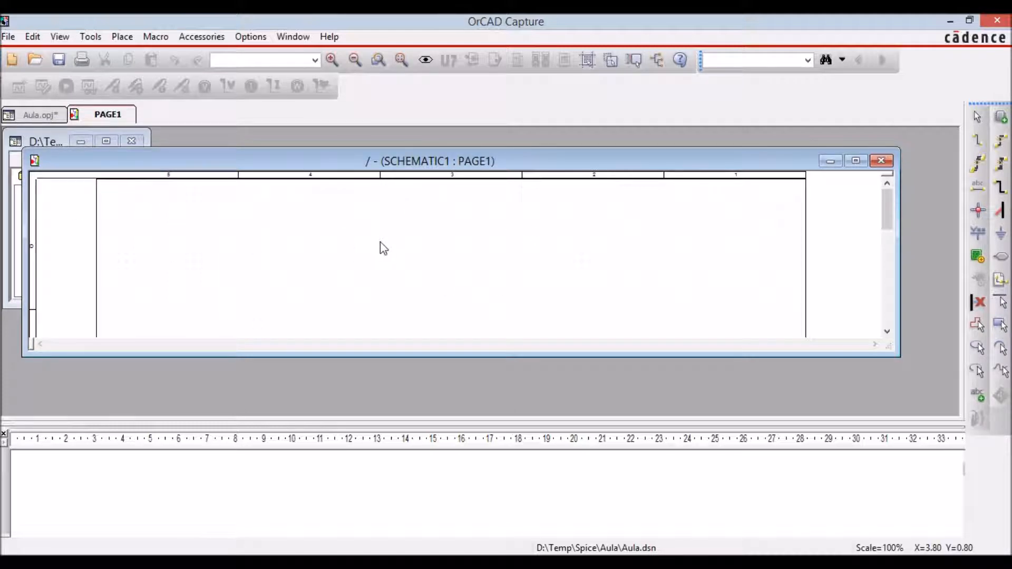
Close the blank schematic page, maximize the project manager, and expand aula.dsn down to the pages of SCHEMATIC1.
click(881, 161)
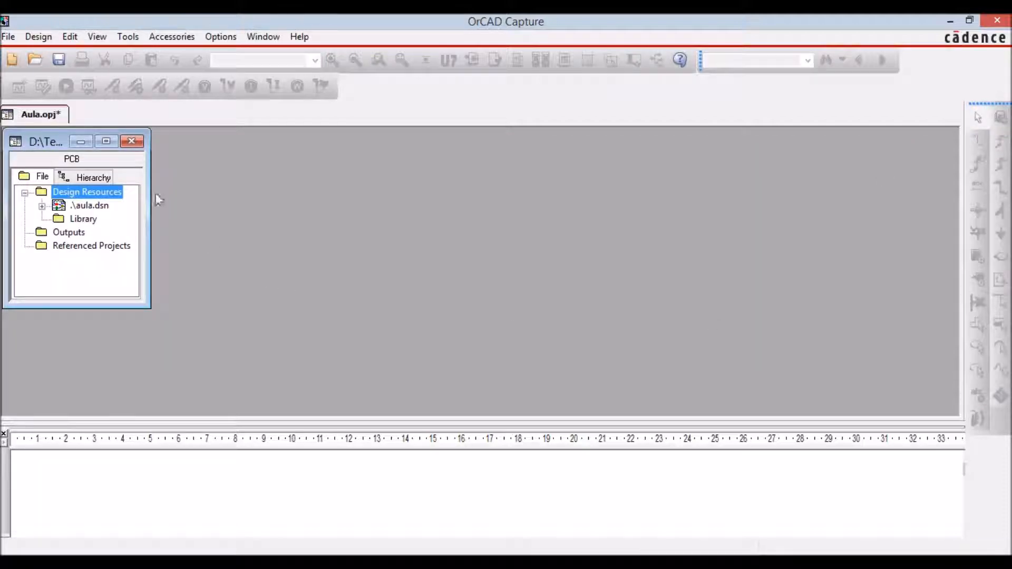
click(106, 141)
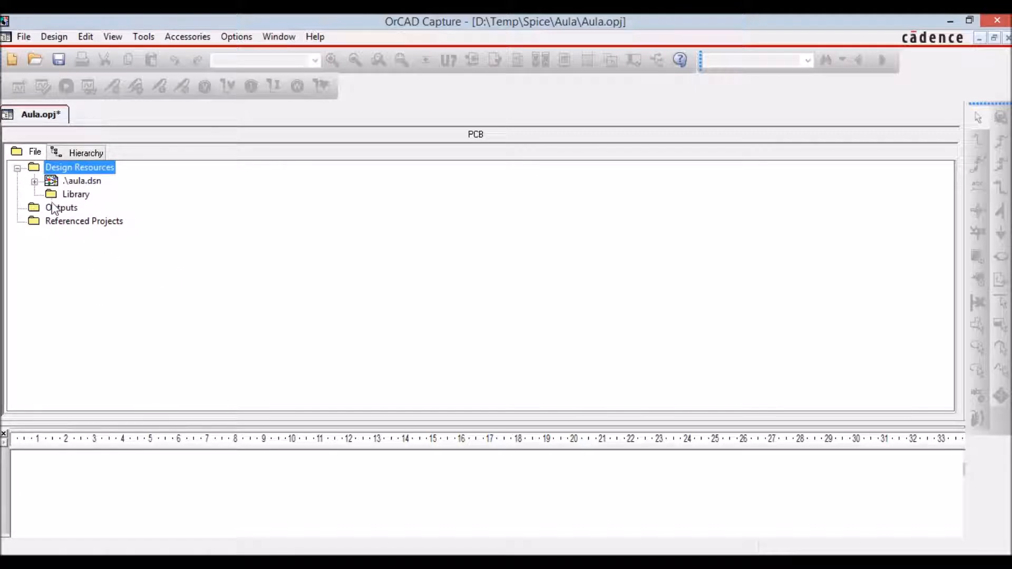
click(34, 181)
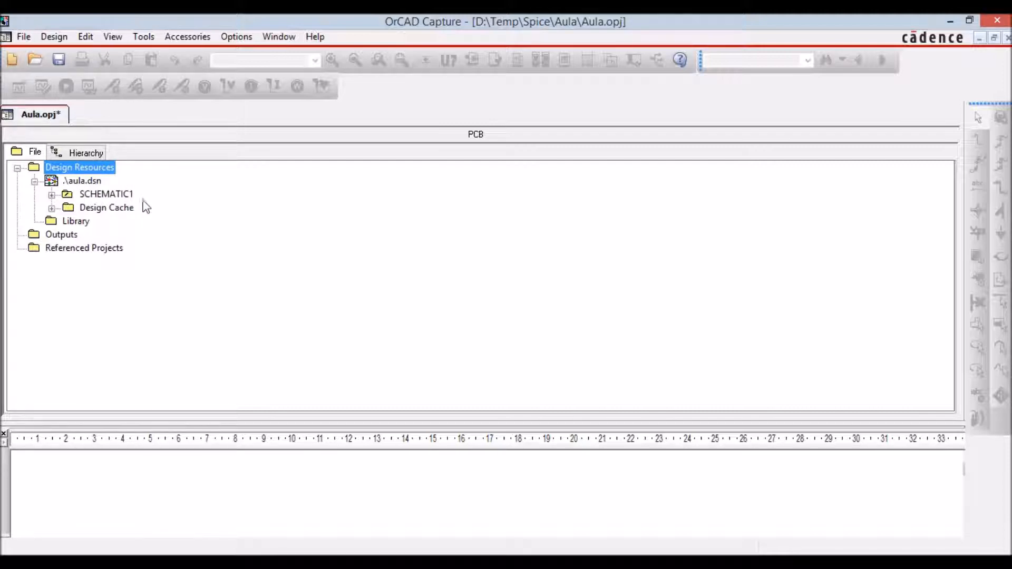
click(52, 195)
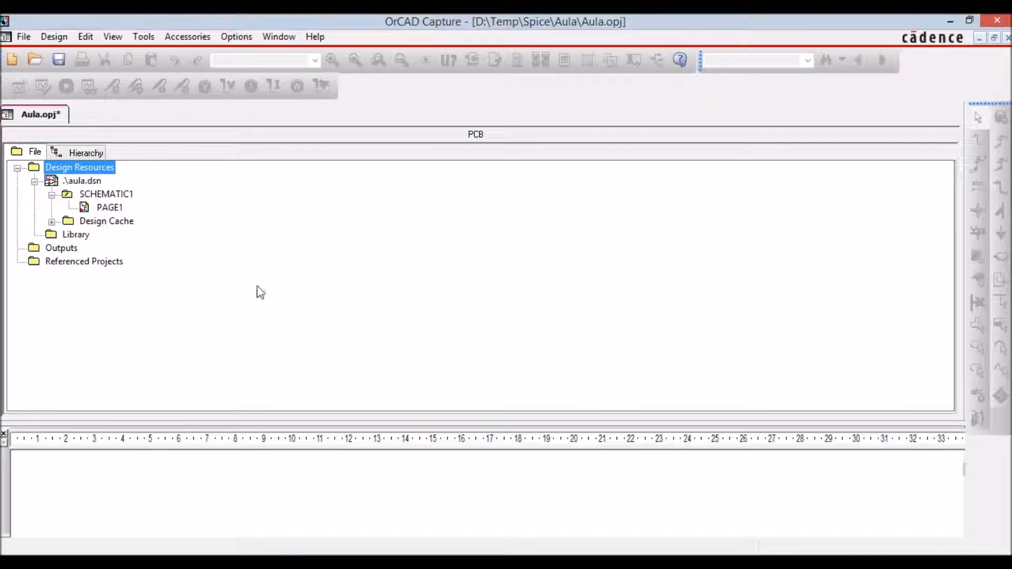
Change the project type to Analog or Mixed A/D and let the project close.
right_click(37, 172)
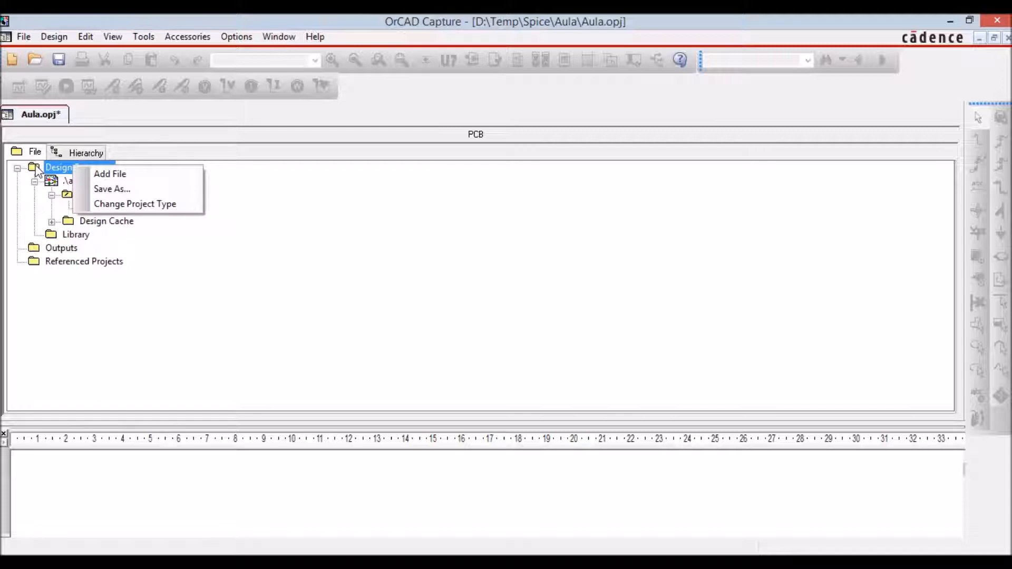
click(191, 208)
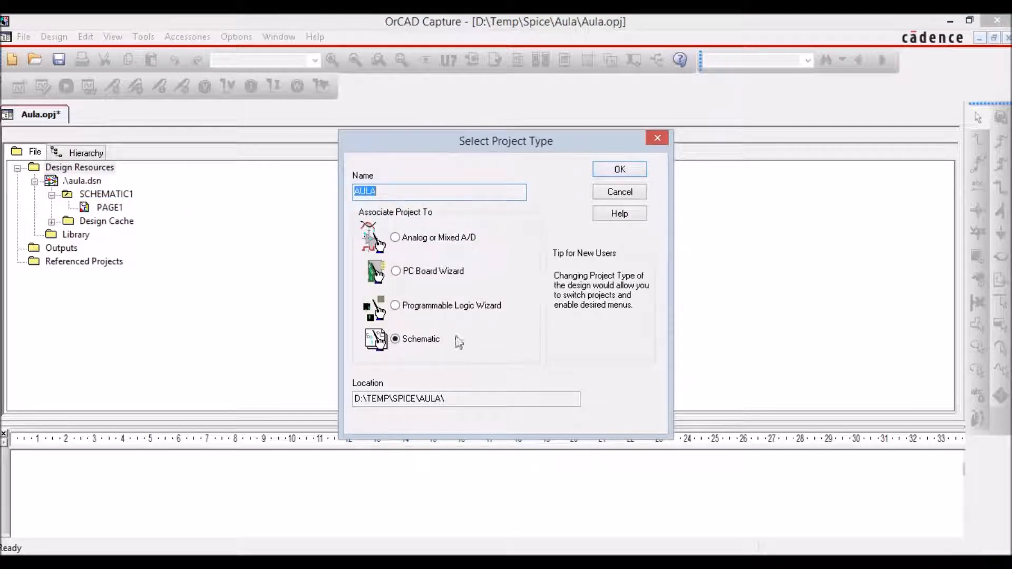
click(397, 238)
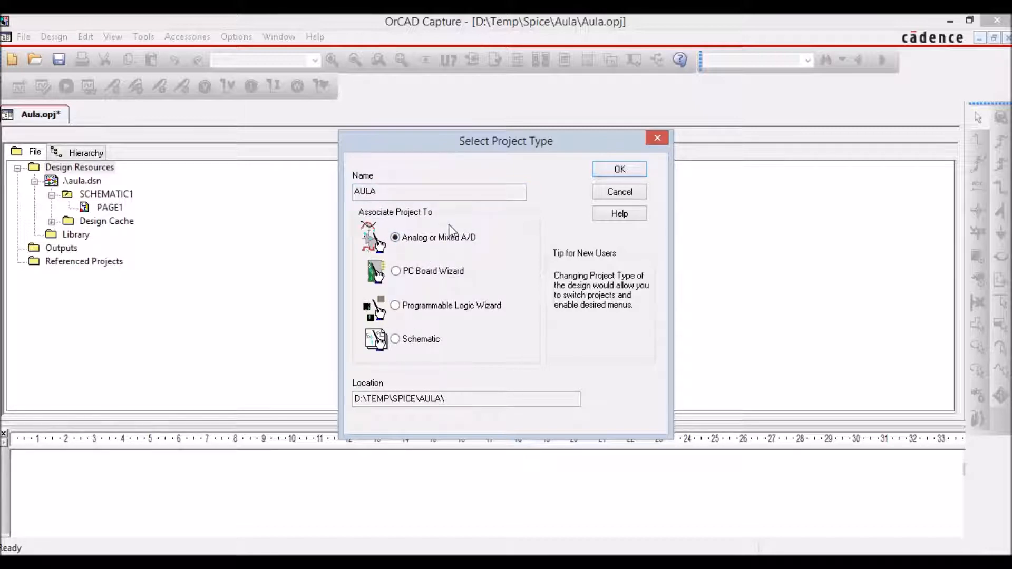
click(620, 169)
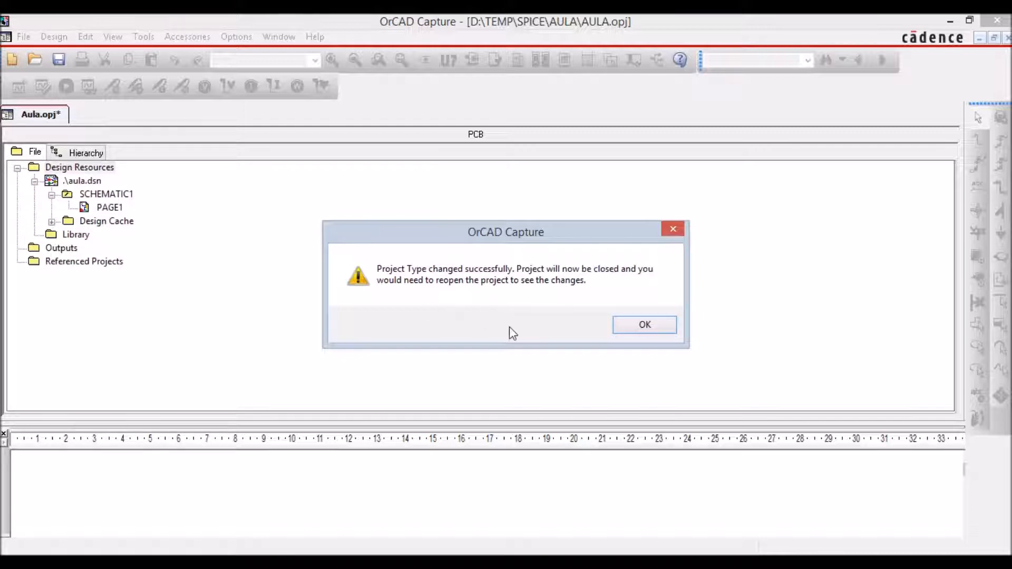
click(661, 327)
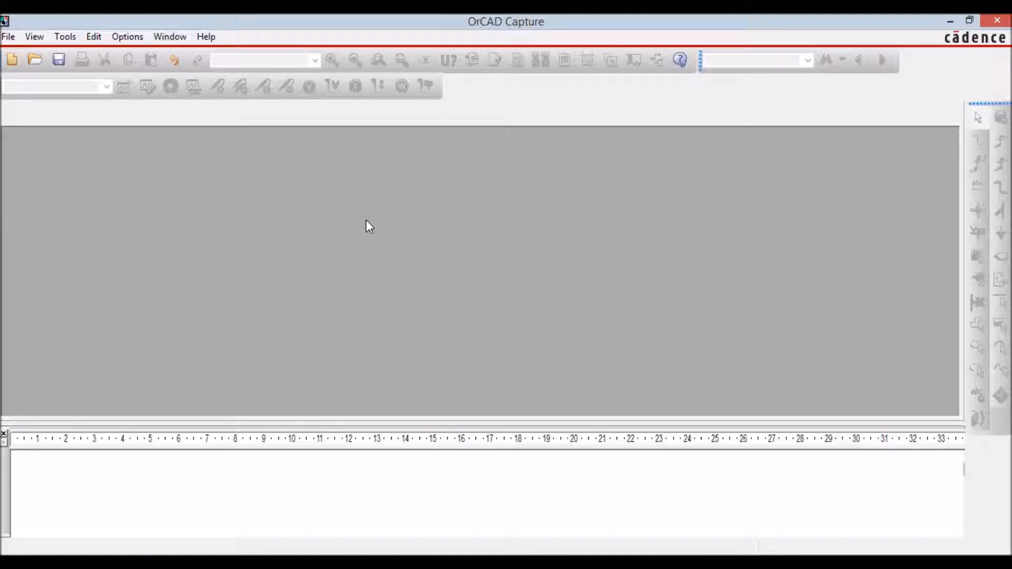
Reopen the recent project AULA.opj, maximize its project manager, and expand the aula.dsn design.
click(9, 36)
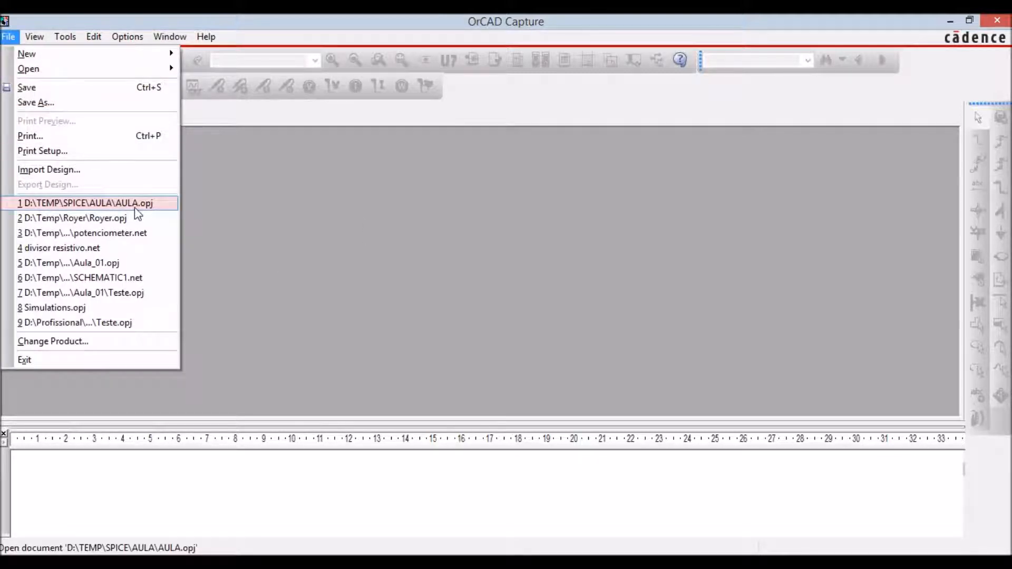
click(105, 203)
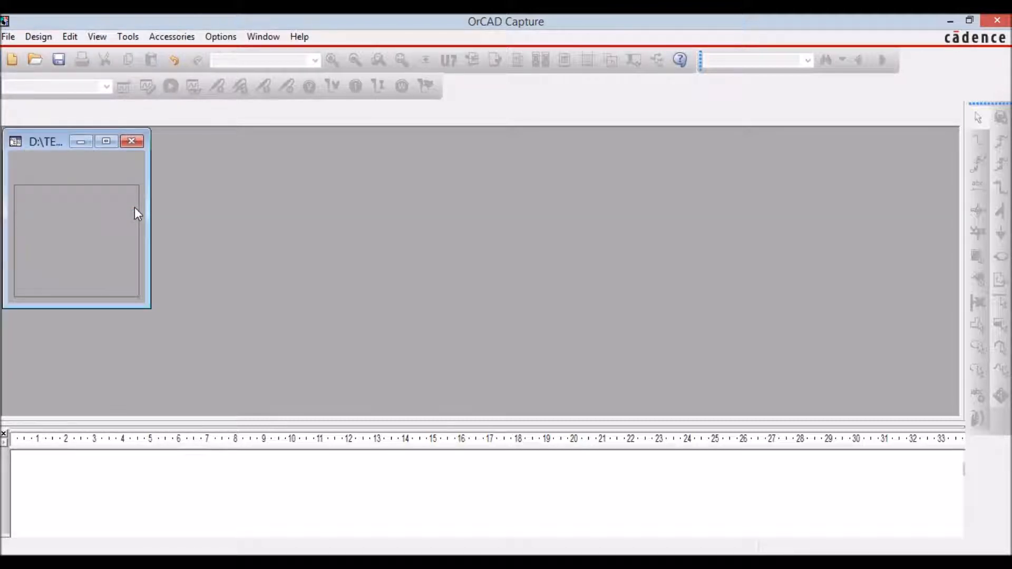
click(106, 141)
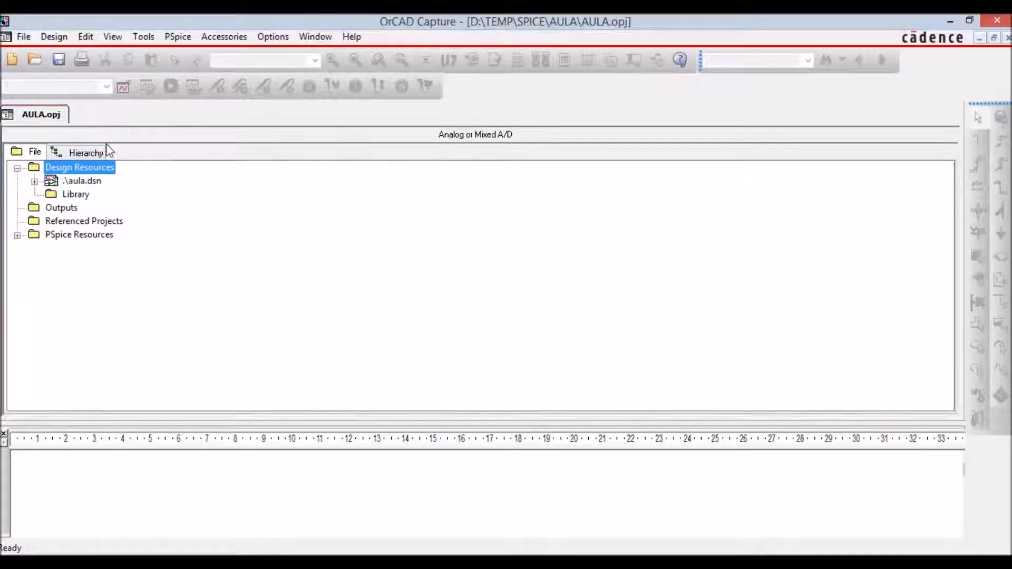
click(34, 181)
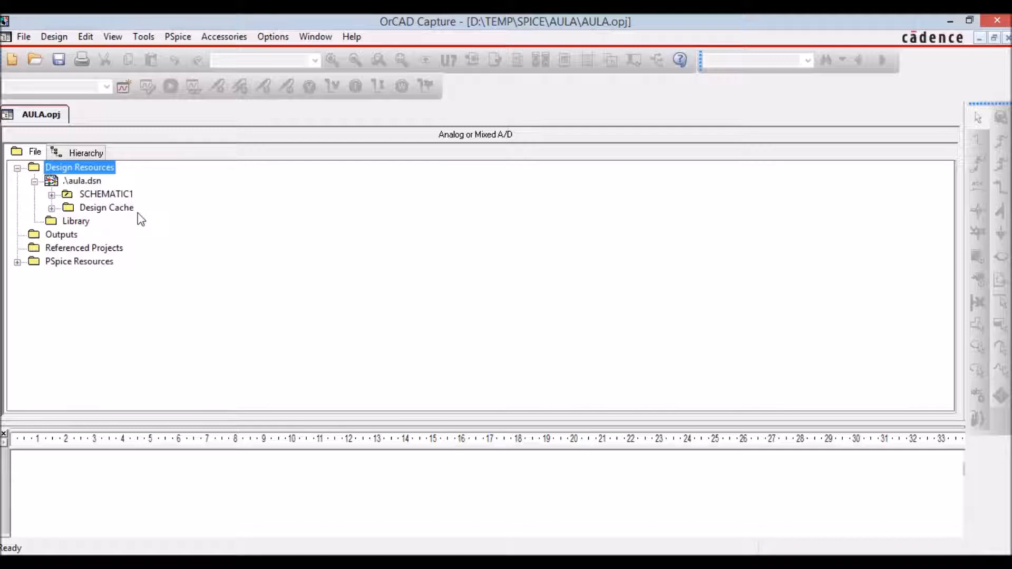
Rename the SCHEMATIC1 folder as Circuito 01.
click(113, 194)
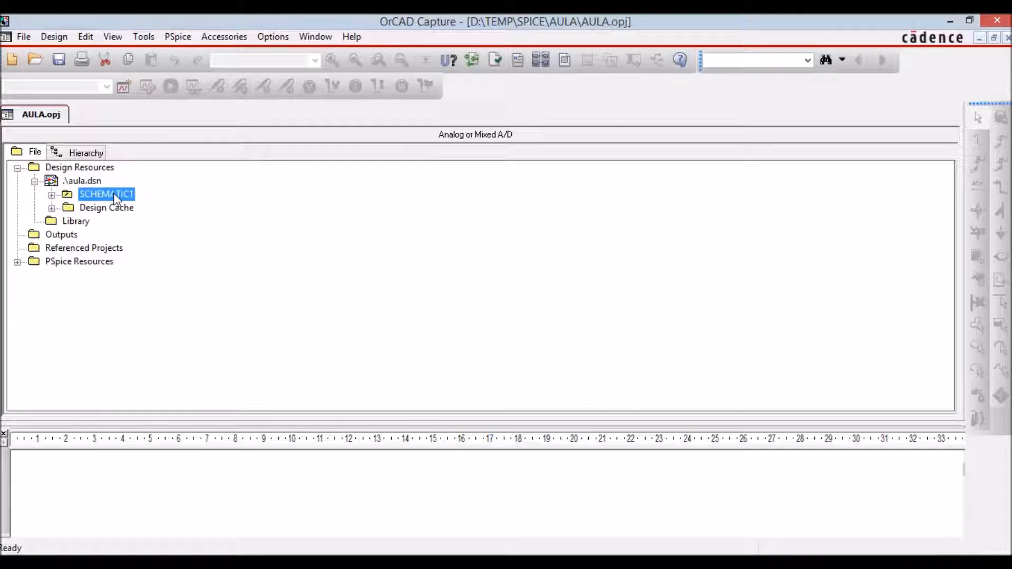
right_click(113, 193)
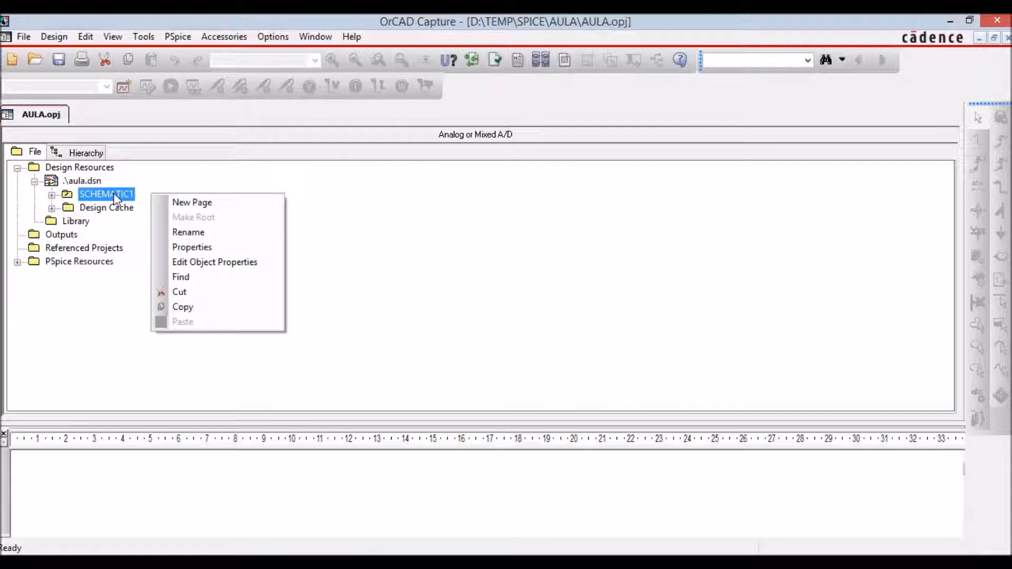
click(230, 233)
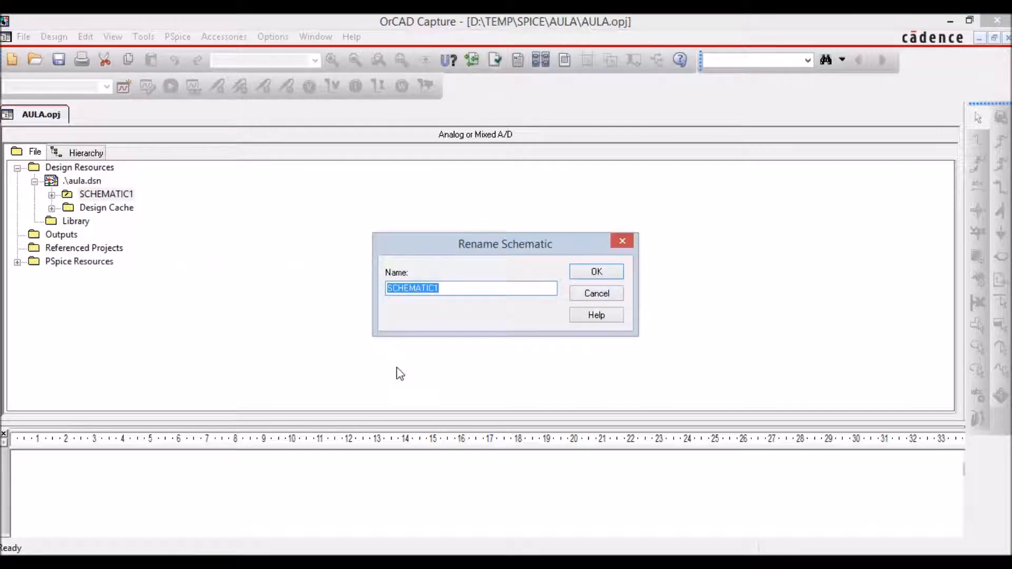
text(Circuito 01)
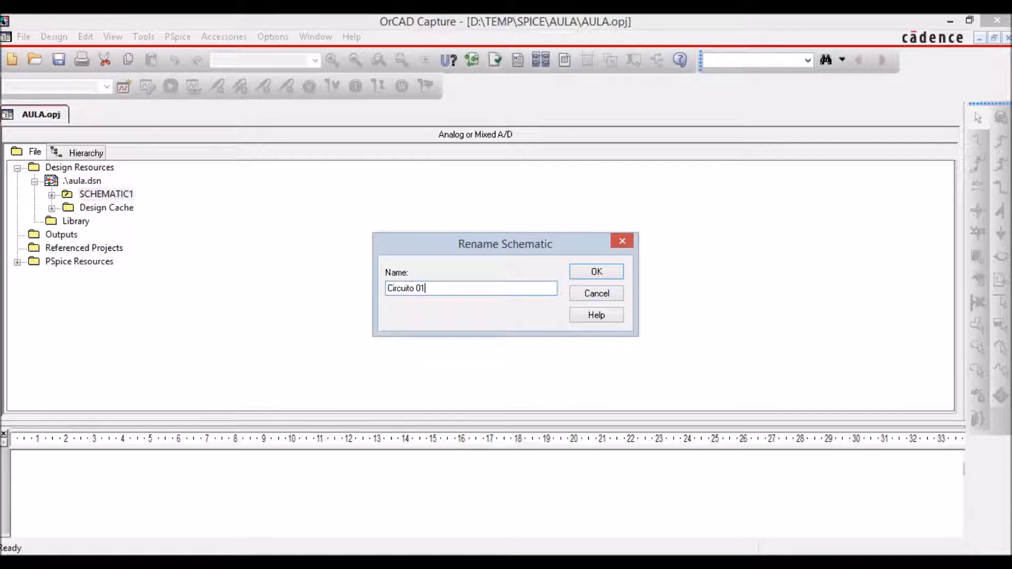
key(Return)
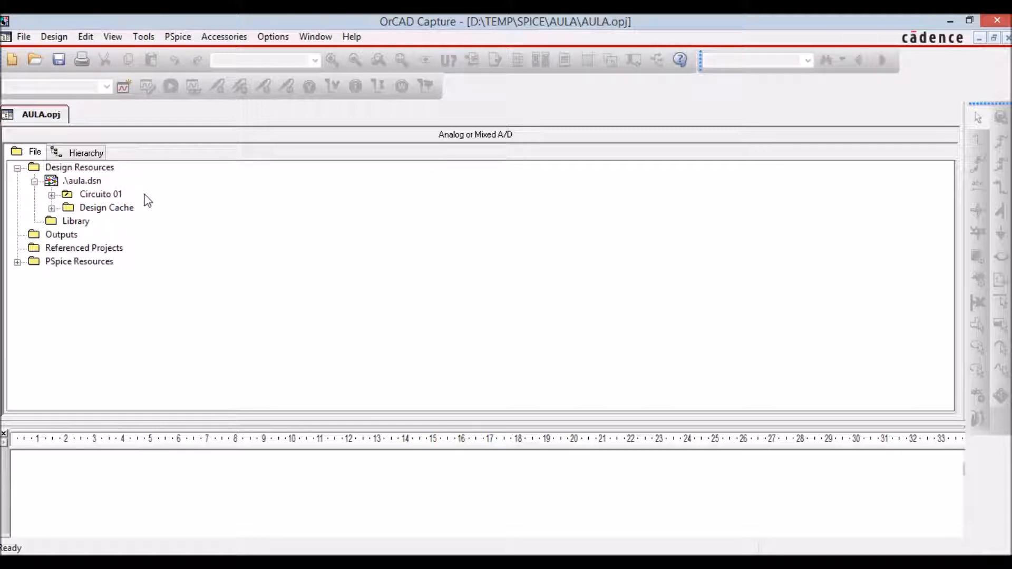
Open PAGE1 of Circuito 01 and shrink the session log to enlarge the drawing area.
click(52, 195)
double_click(85, 209)
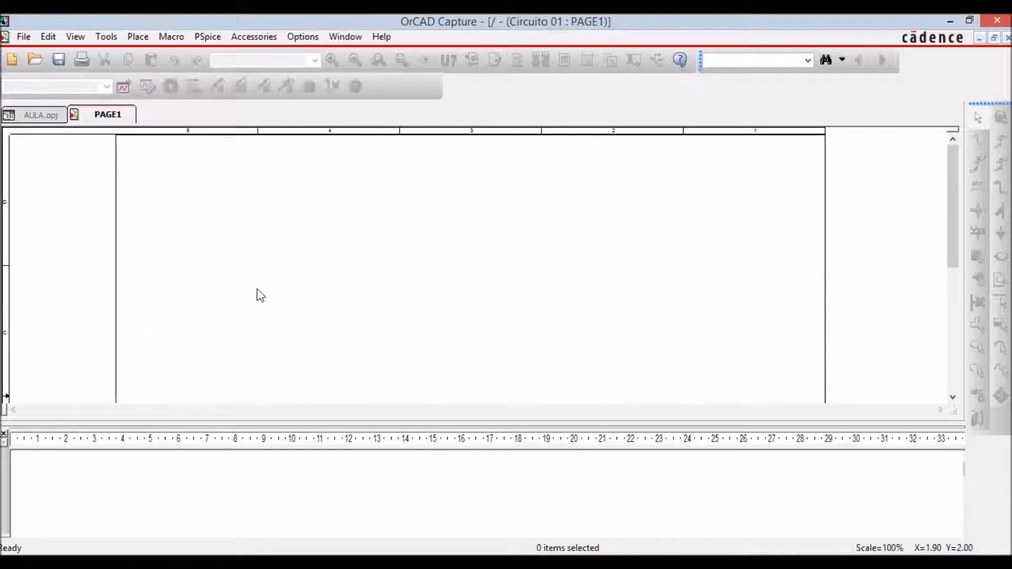
drag(443, 427, 452, 469)
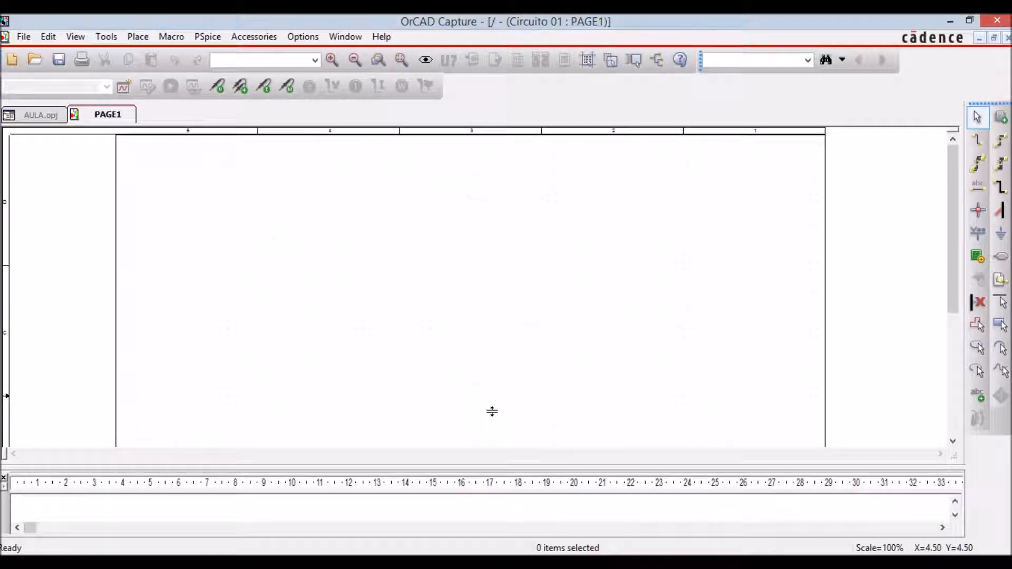
click(332, 59)
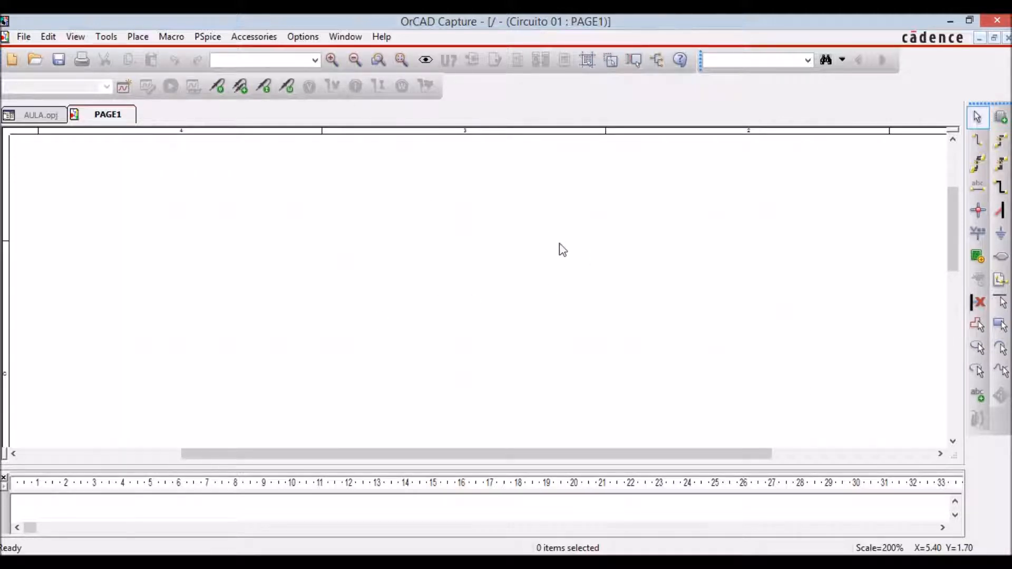
Place one VDC voltage source from the SOURCE library on the schematic page and end the placement.
click(1002, 119)
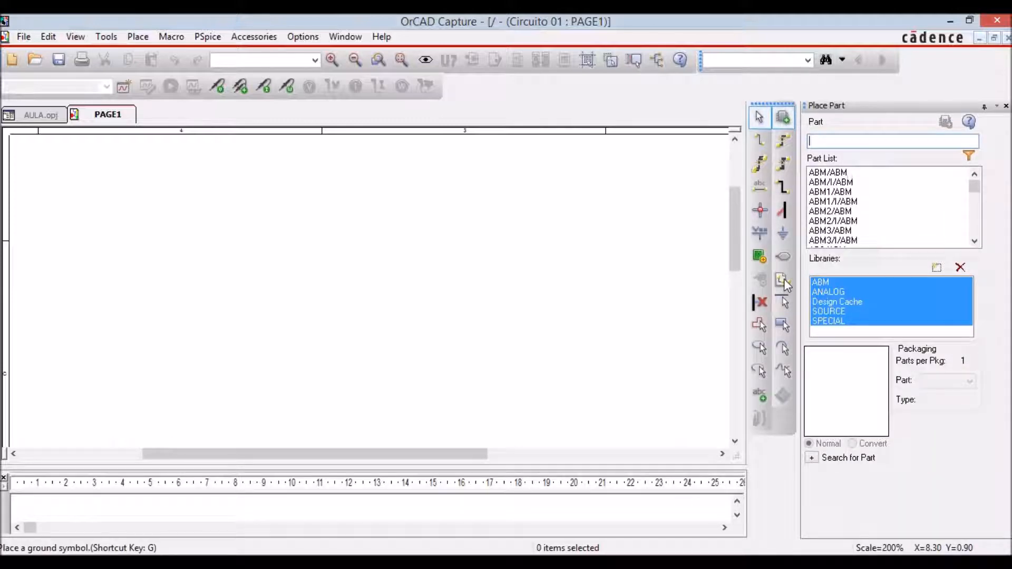
click(846, 311)
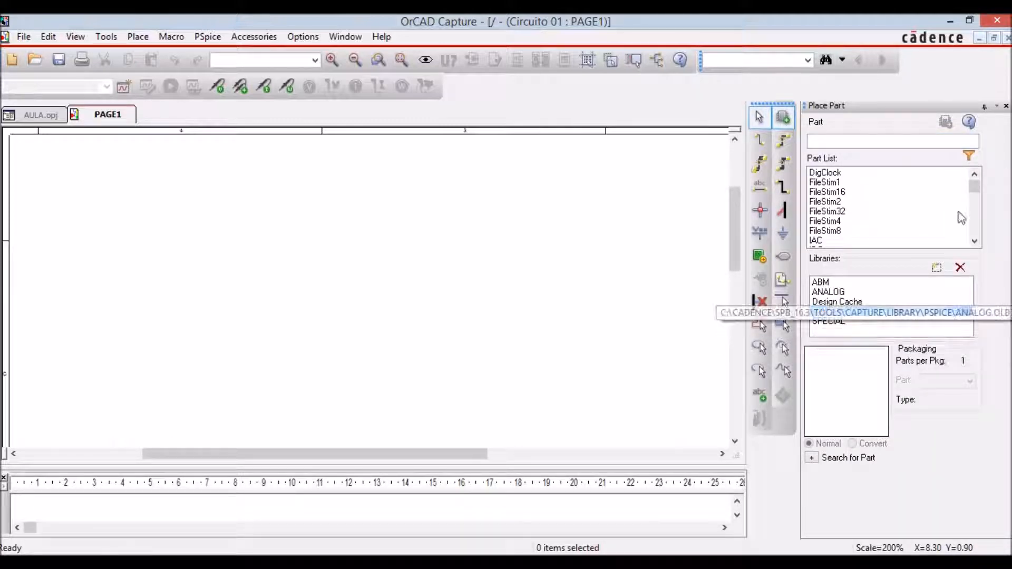
drag(975, 188, 977, 218)
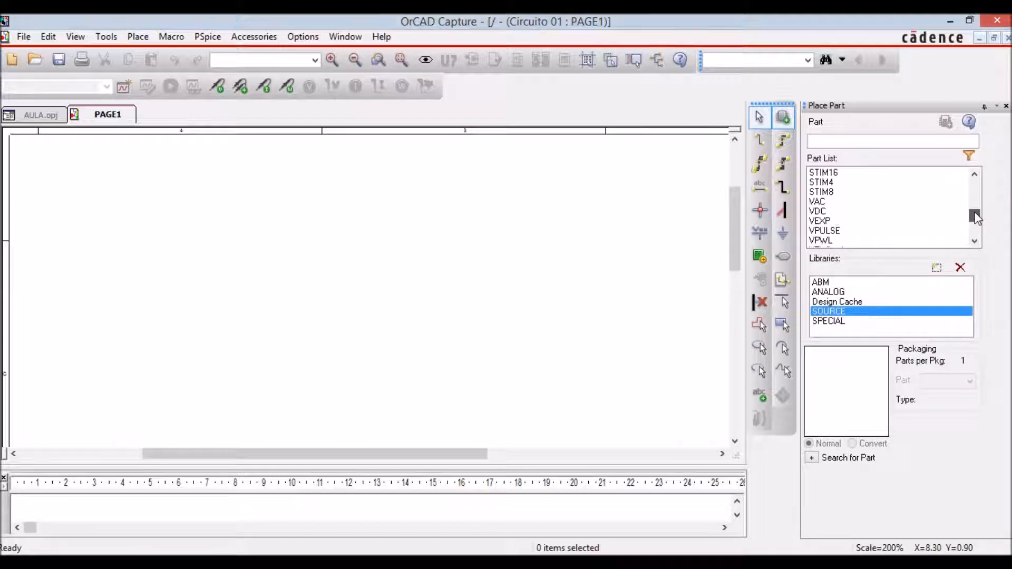
click(845, 212)
click(947, 123)
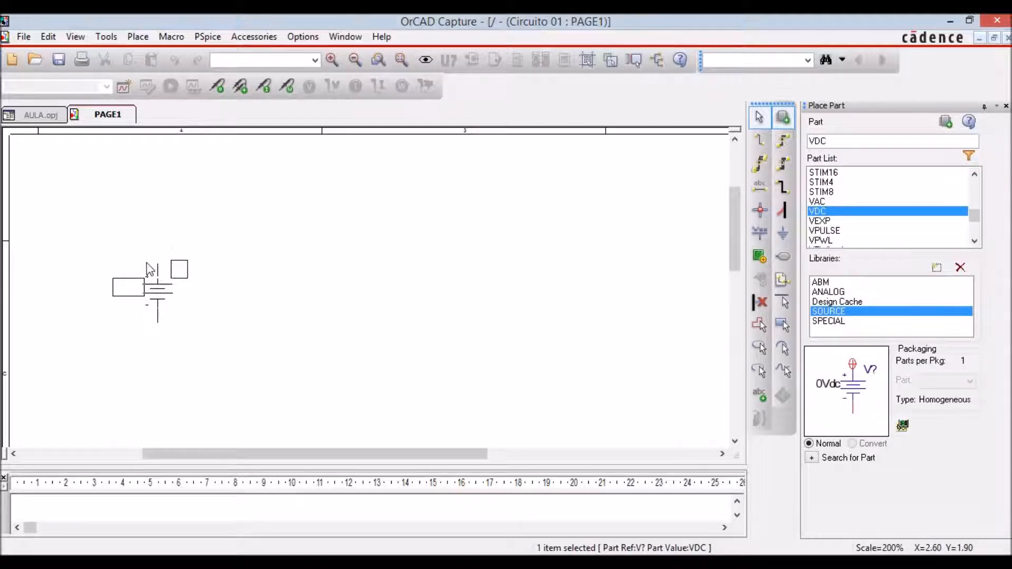
click(149, 265)
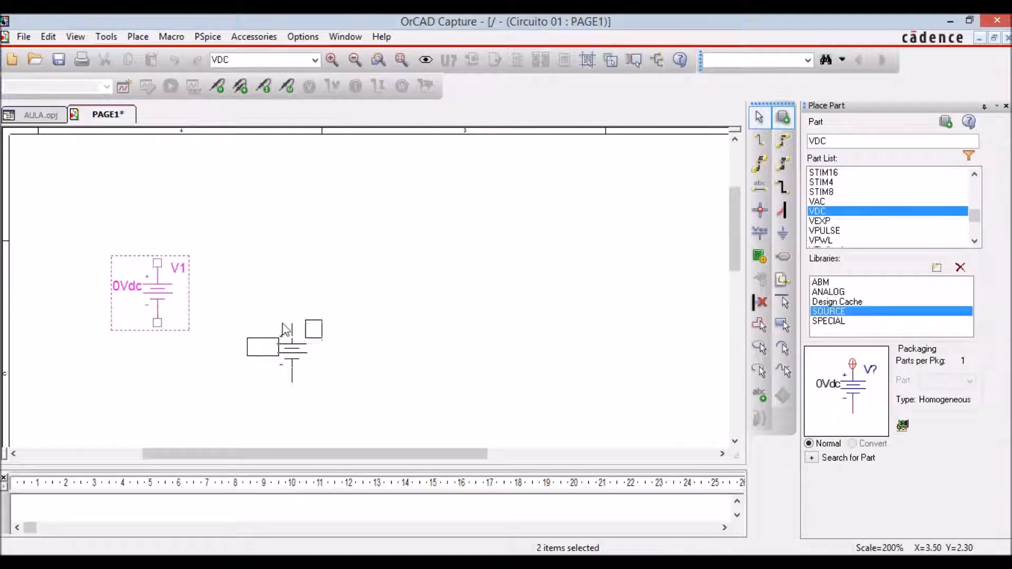
key(Escape)
click(182, 309)
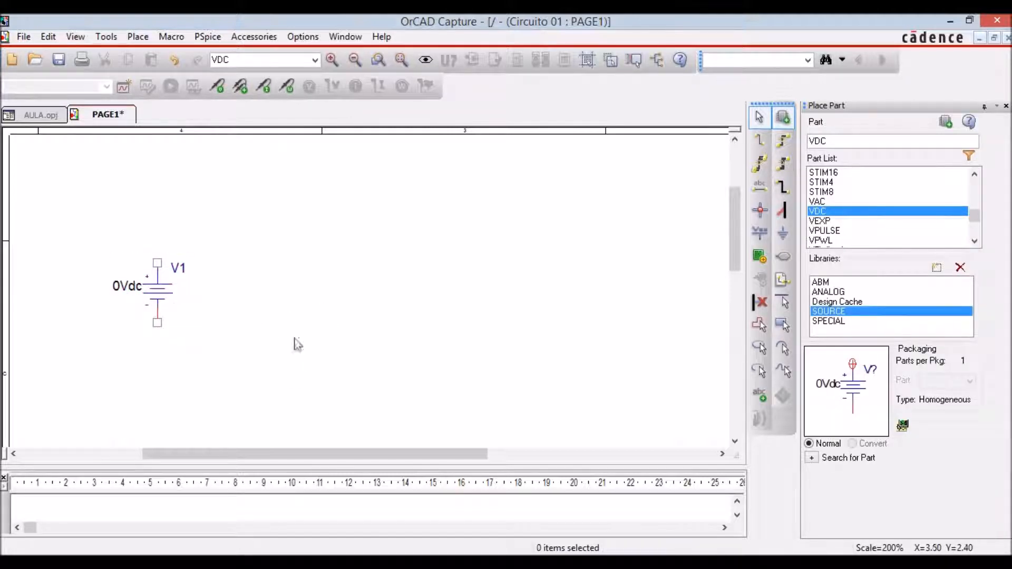
Place one IDC current source from the SOURCE library opposite V1, rotated 180 degrees with its arrow upward, and end the placement.
drag(973, 214, 975, 193)
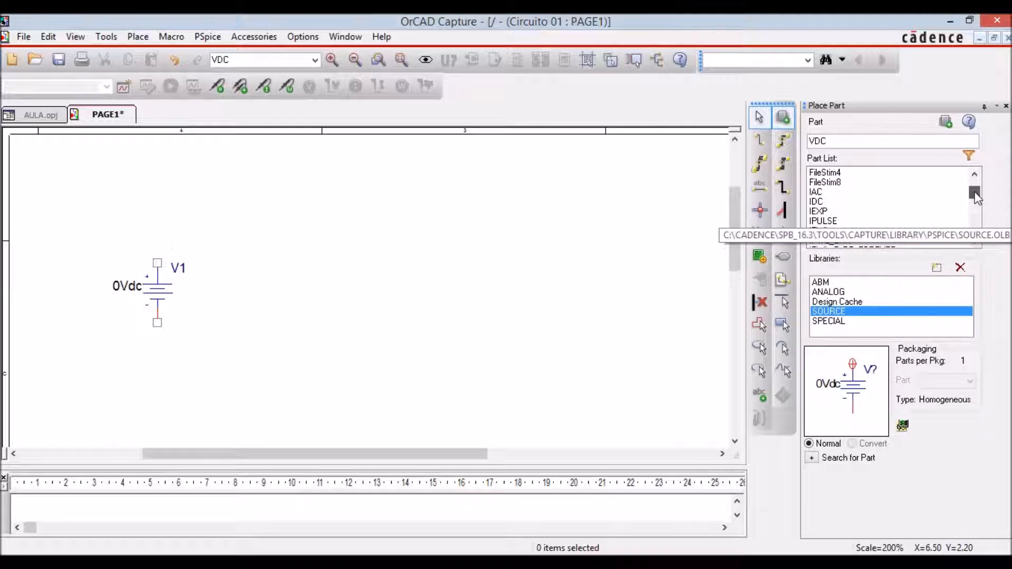
click(847, 201)
click(946, 122)
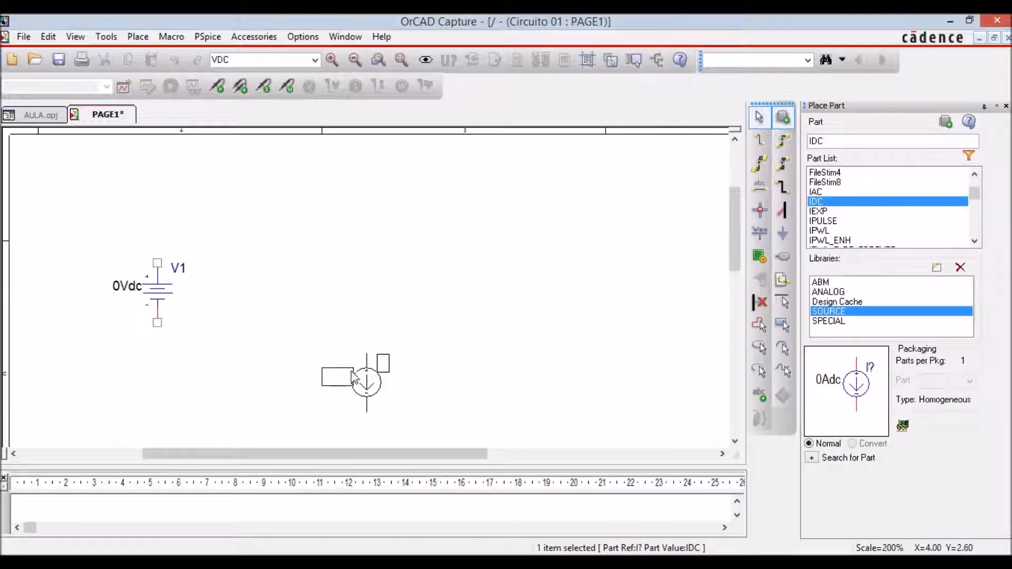
key(r)
key(r)
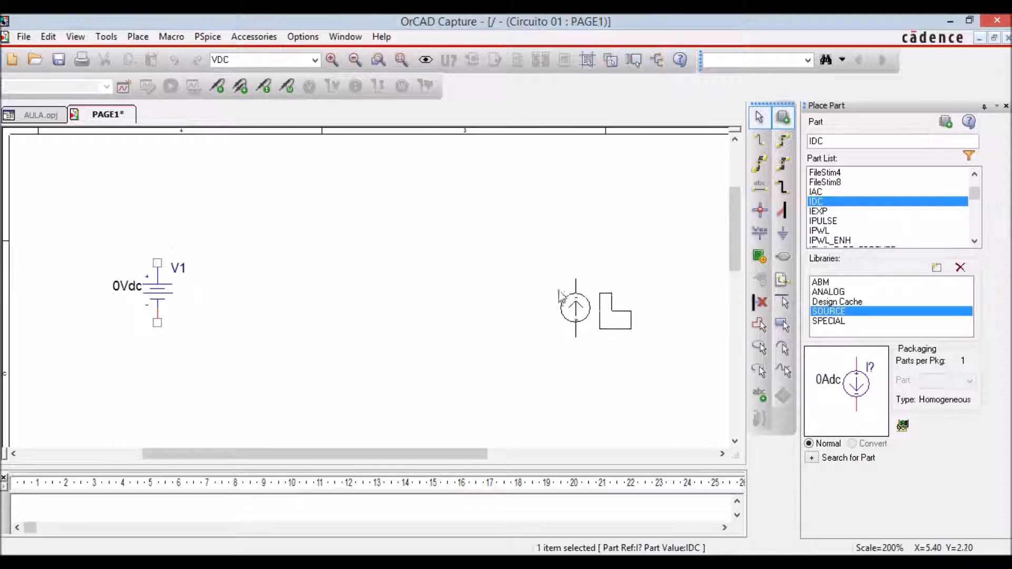
click(550, 278)
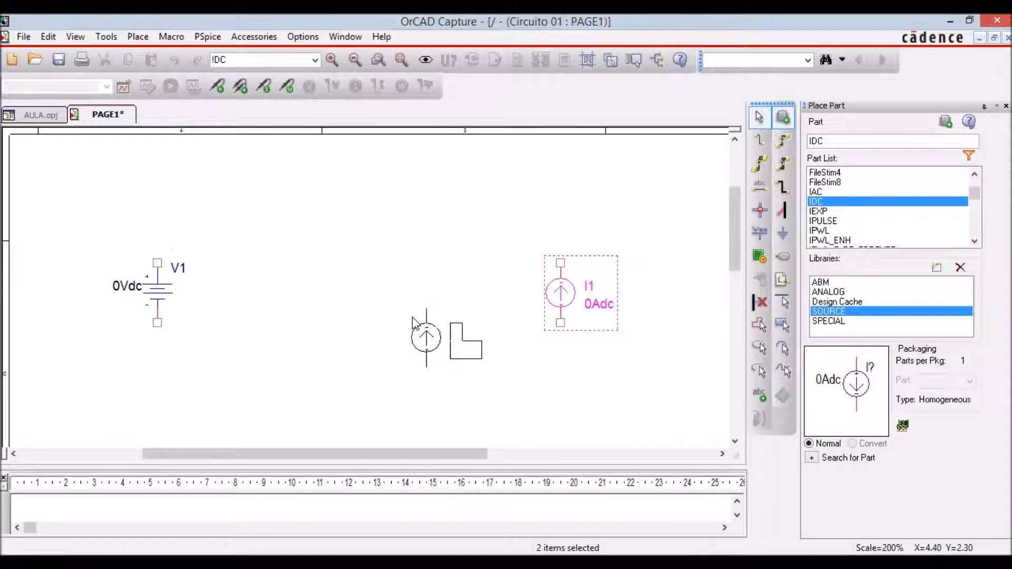
key(Escape)
click(412, 320)
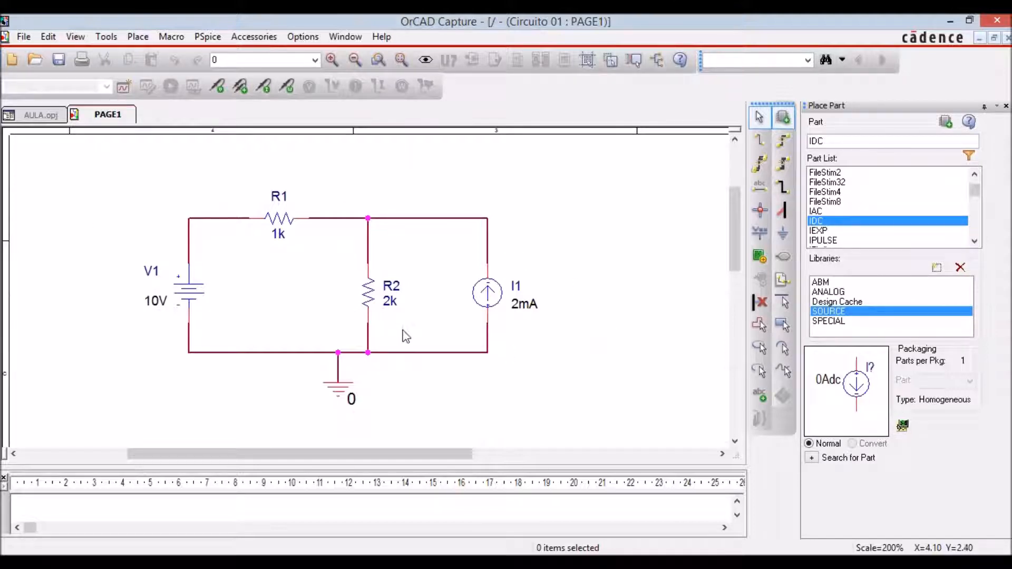
Close the Place Part pane, centre the circuit, and create a simulation profile named Teste 01 for Circuito 01.
click(1005, 106)
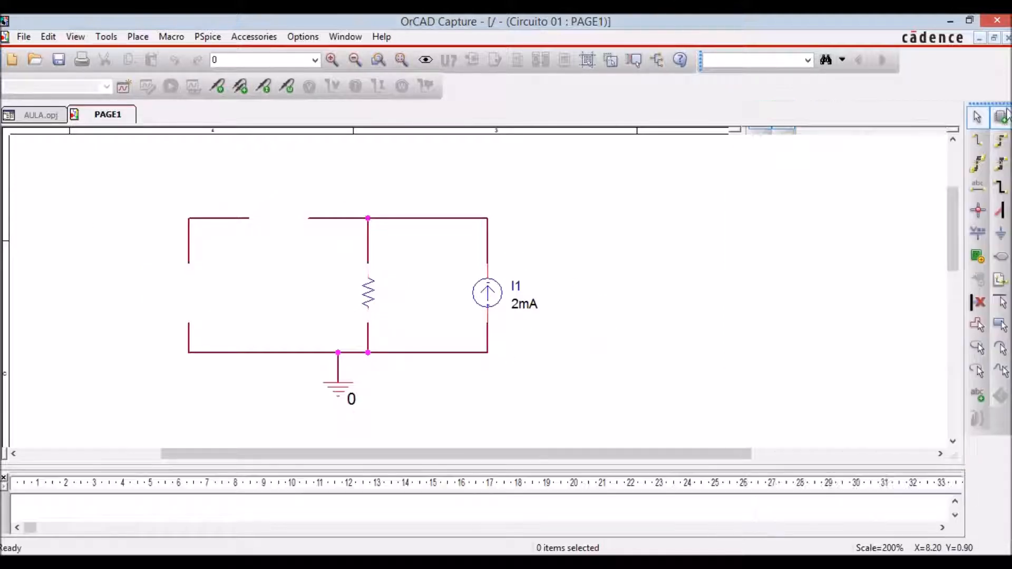
drag(518, 454, 452, 455)
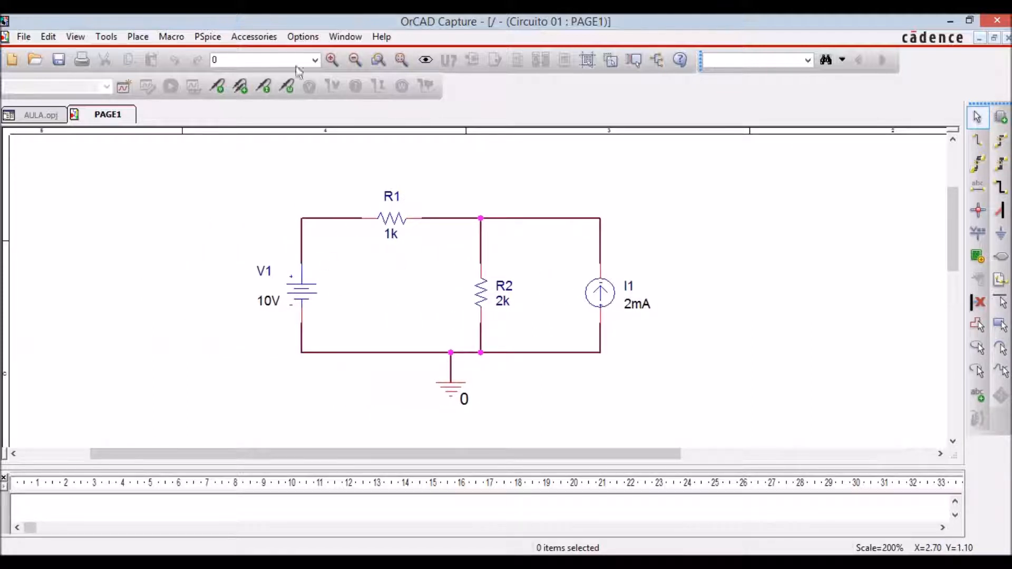
click(123, 87)
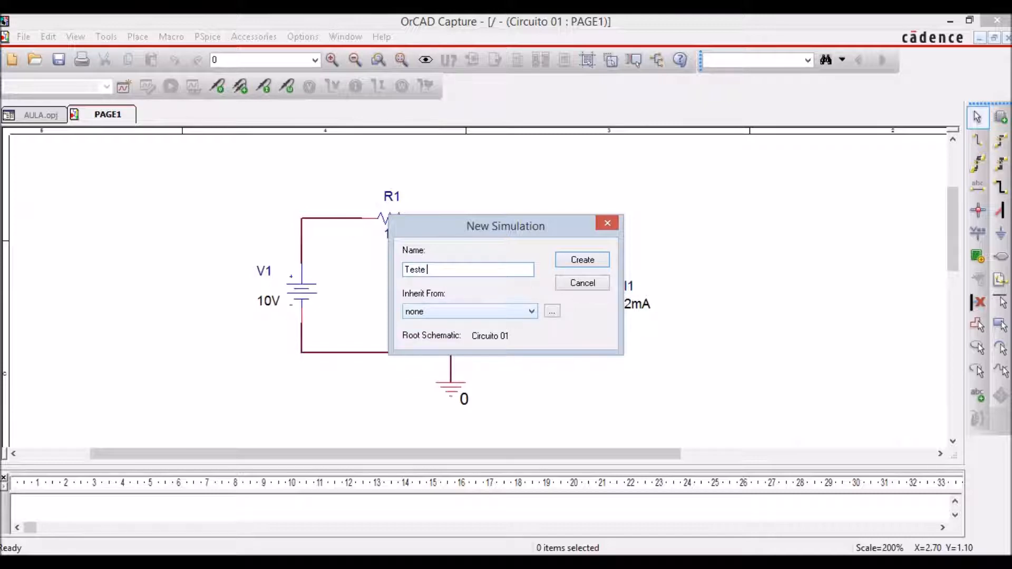
click(570, 264)
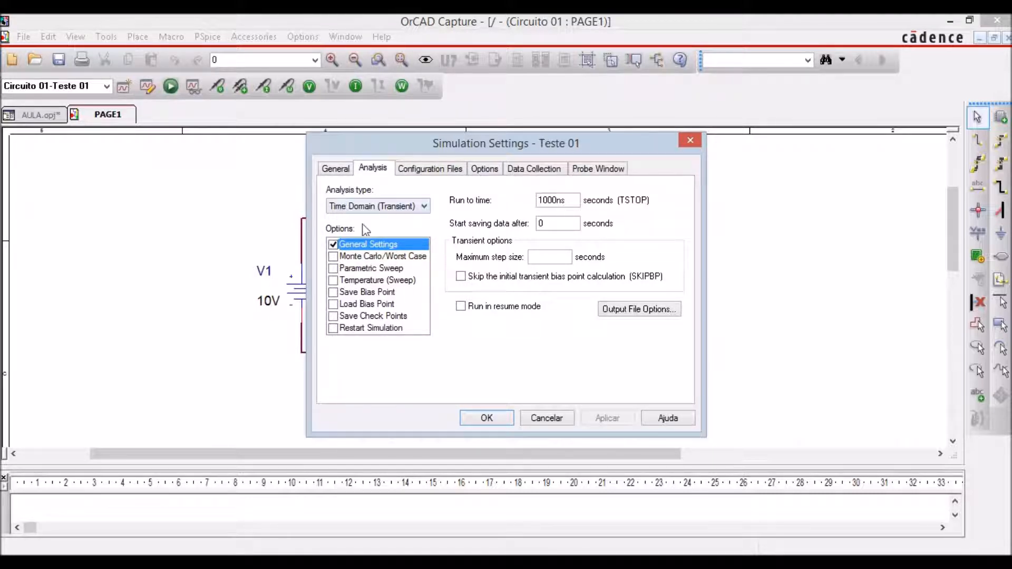
Set the analysis type of the Teste 01 profile to Bias Point and accept the simulation settings.
click(425, 207)
click(375, 246)
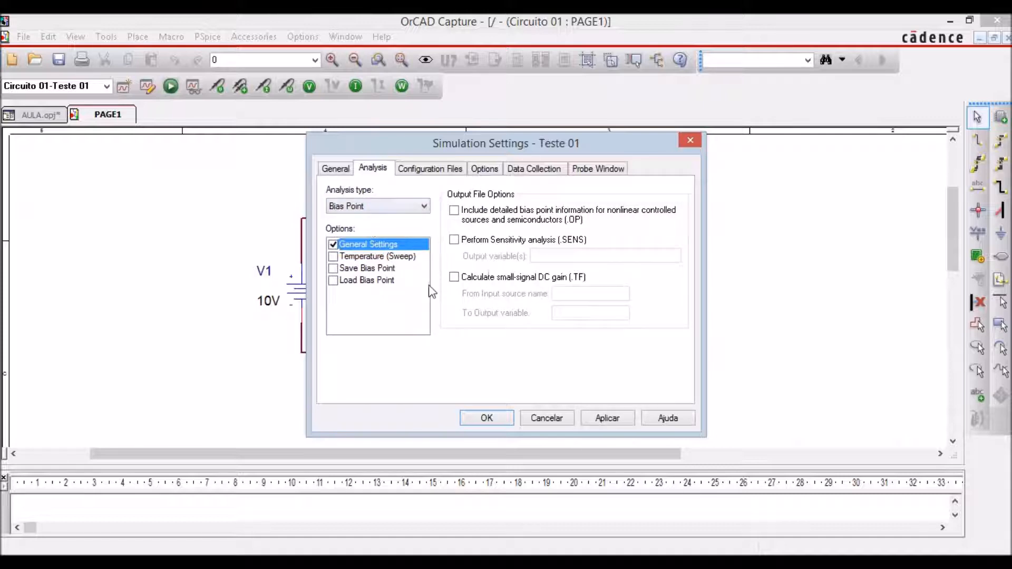
click(505, 420)
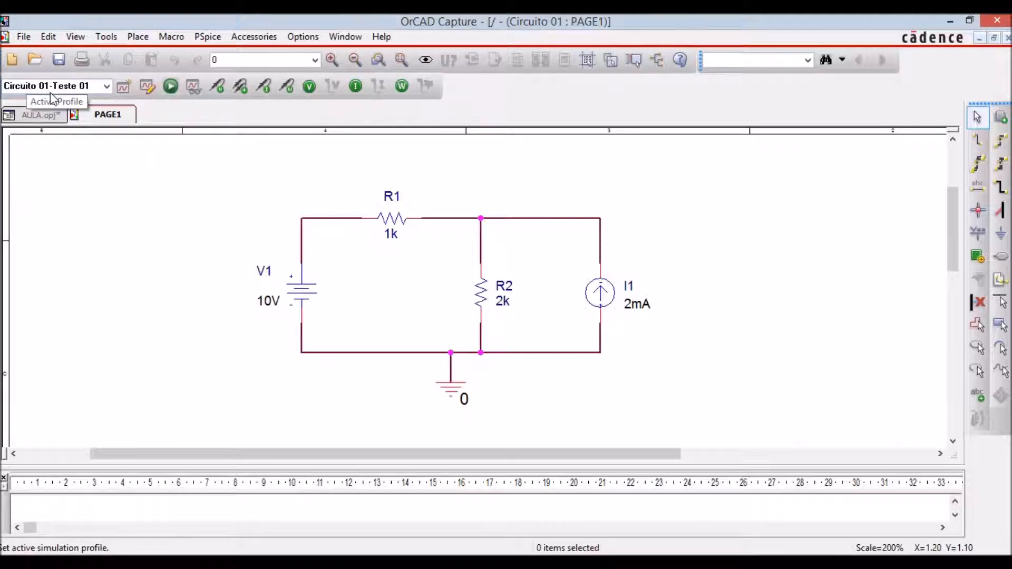
Check the project structure, run the Teste 01 simulation from PAGE1, and return to the schematic from PSpice A/D.
click(39, 114)
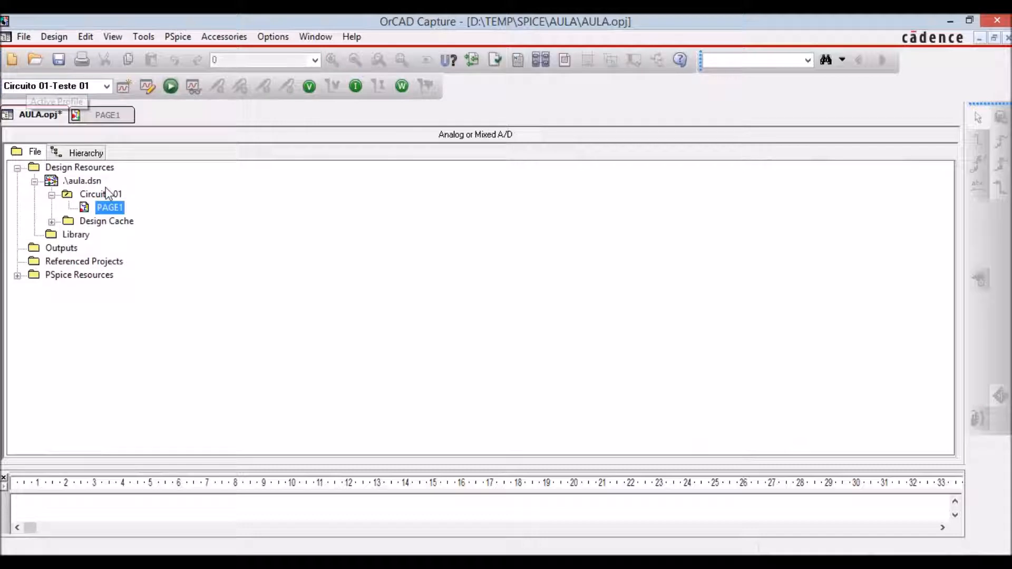
click(104, 113)
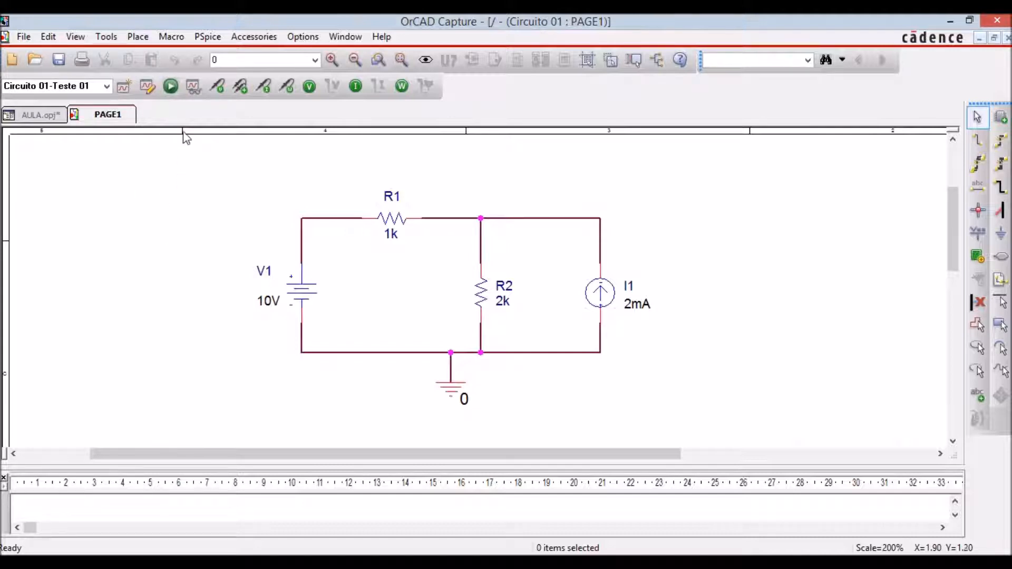
click(171, 87)
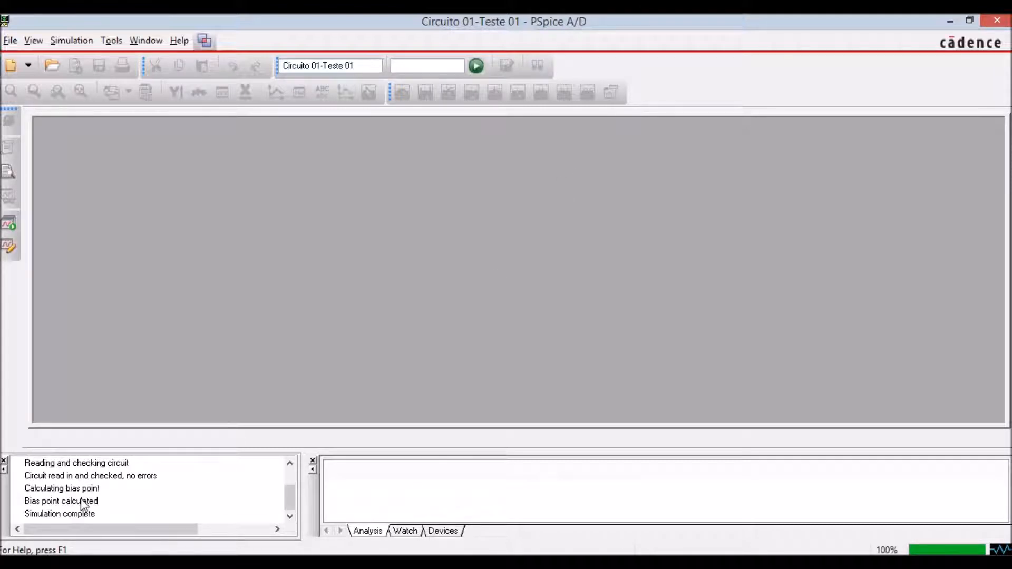
key(alt+Tab)
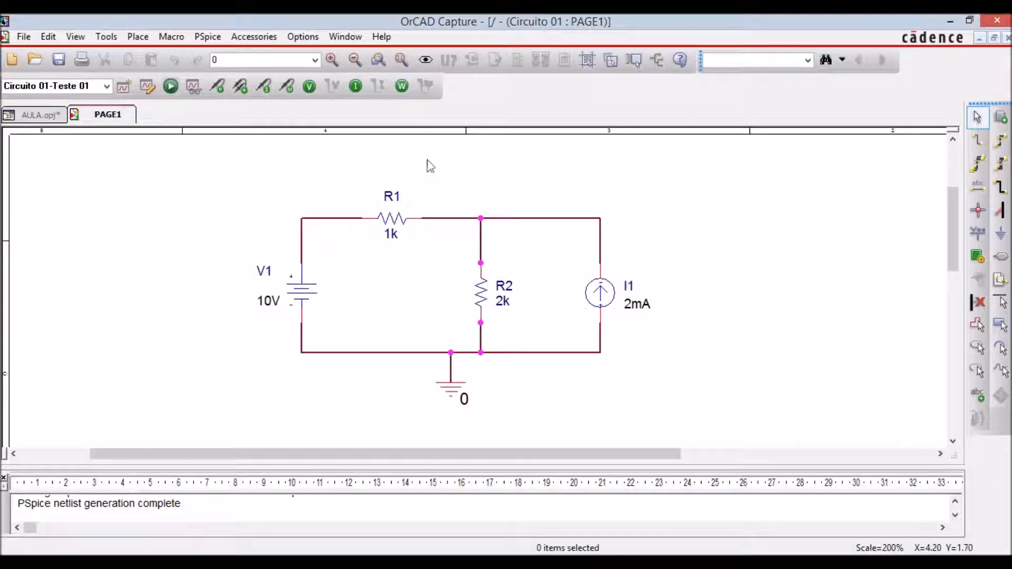
Show the bias point voltages and currents on the Circuito 01 schematic, and hide both again.
click(310, 87)
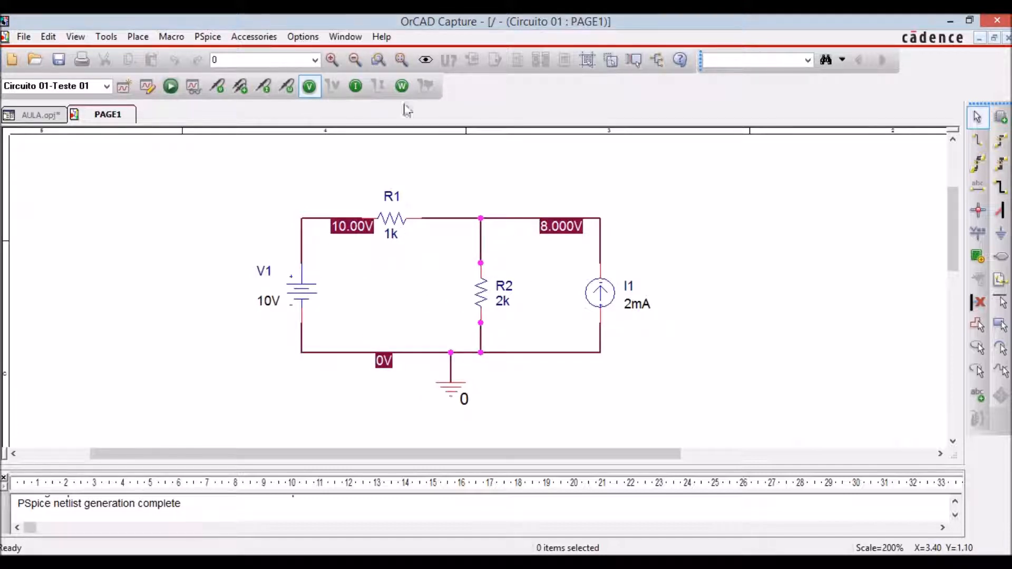
click(358, 87)
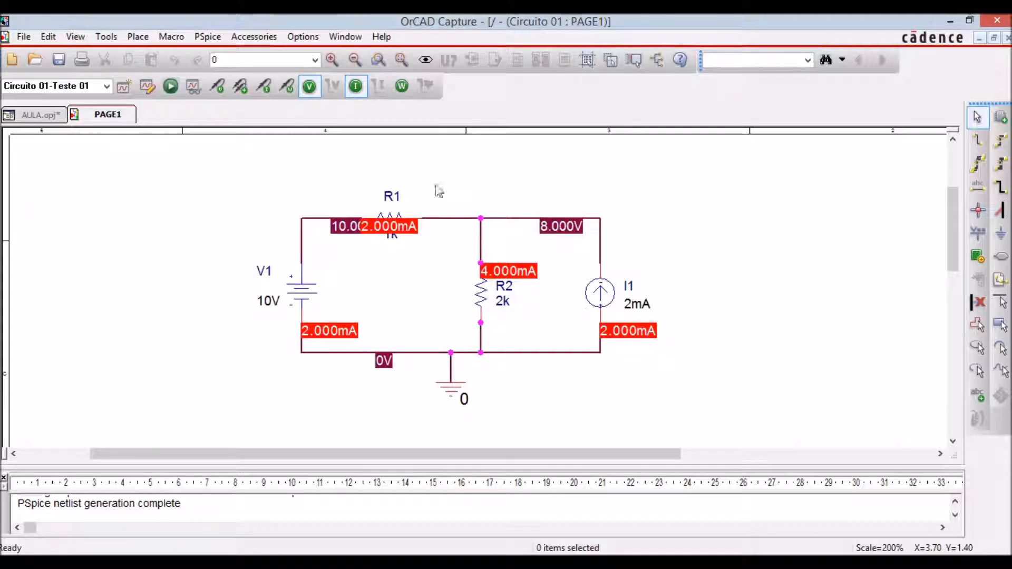
click(310, 86)
click(356, 86)
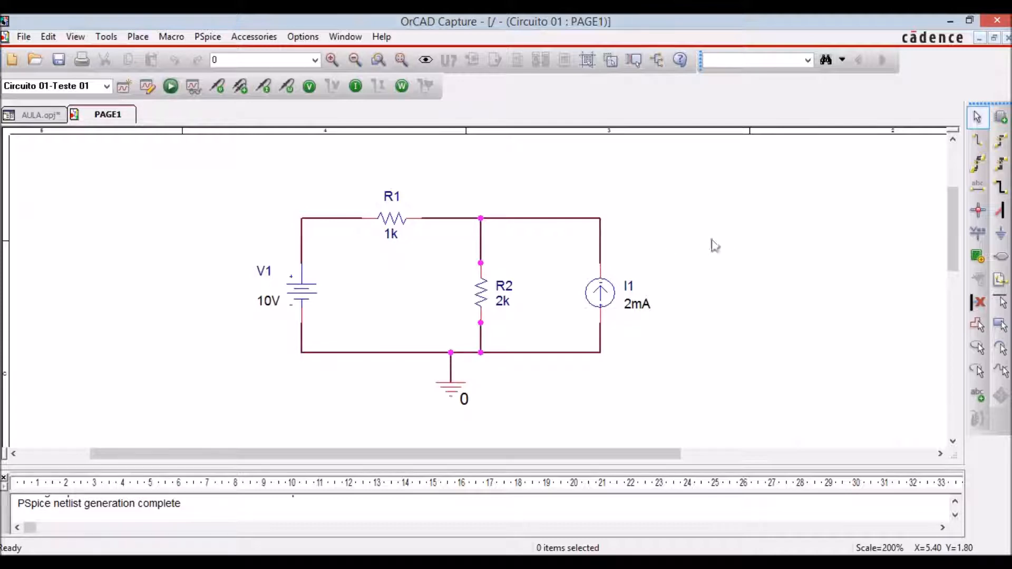
Close PAGE1 of Circuito 01 and save the project.
click(1008, 37)
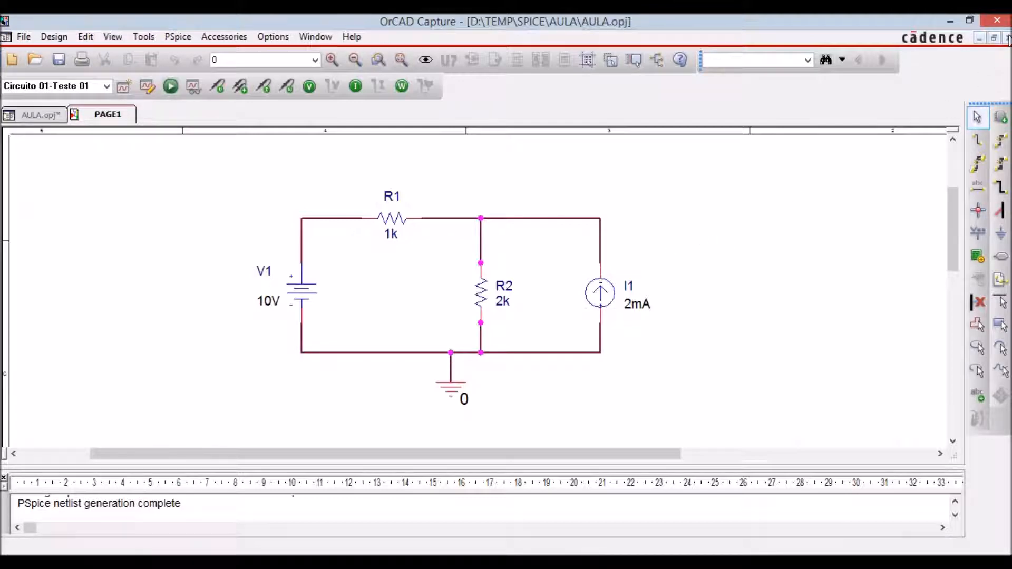
click(291, 280)
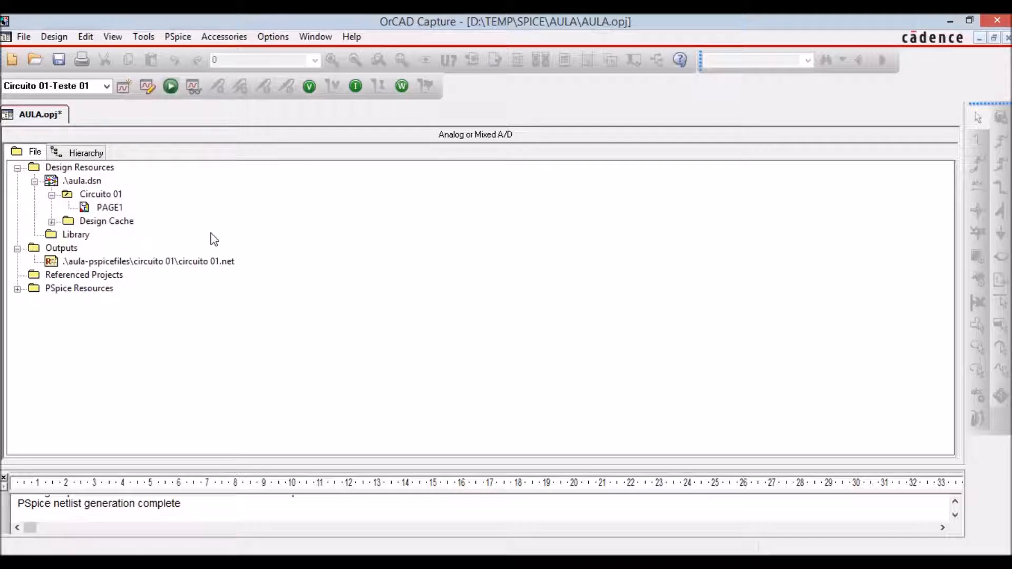
click(59, 61)
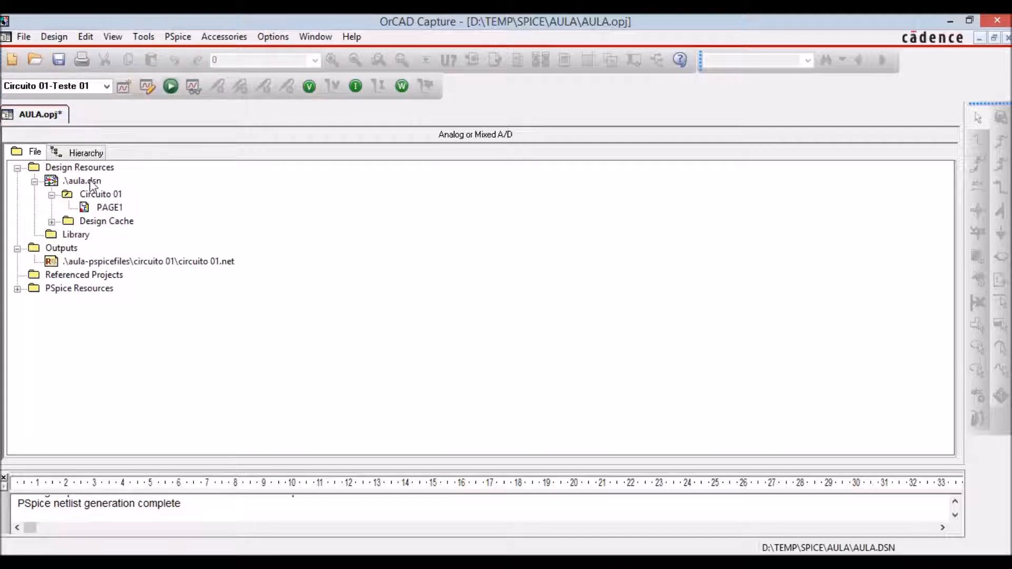
Add a new schematic folder named Circuito 02 to the aula.dsn design.
click(72, 181)
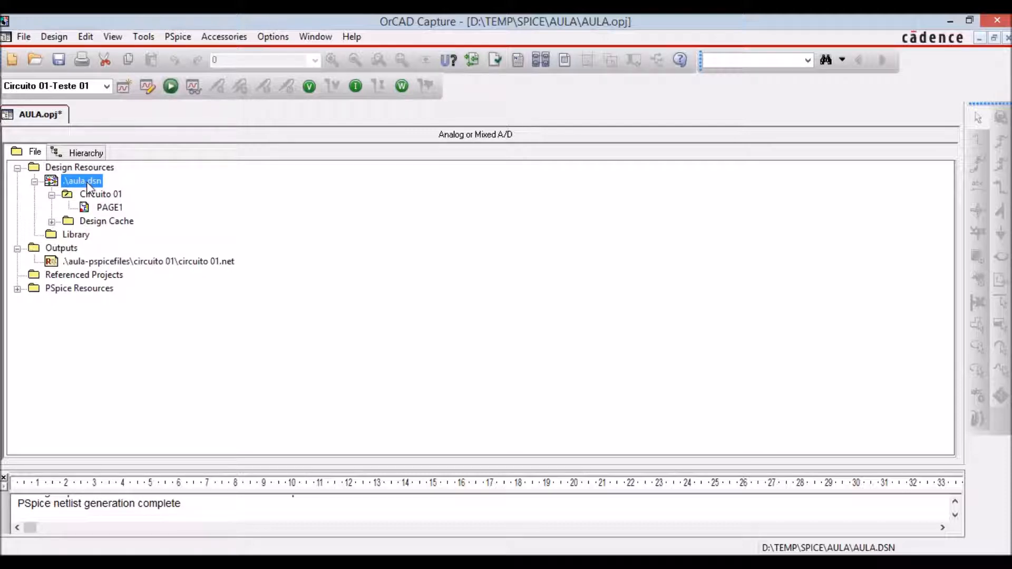
right_click(90, 186)
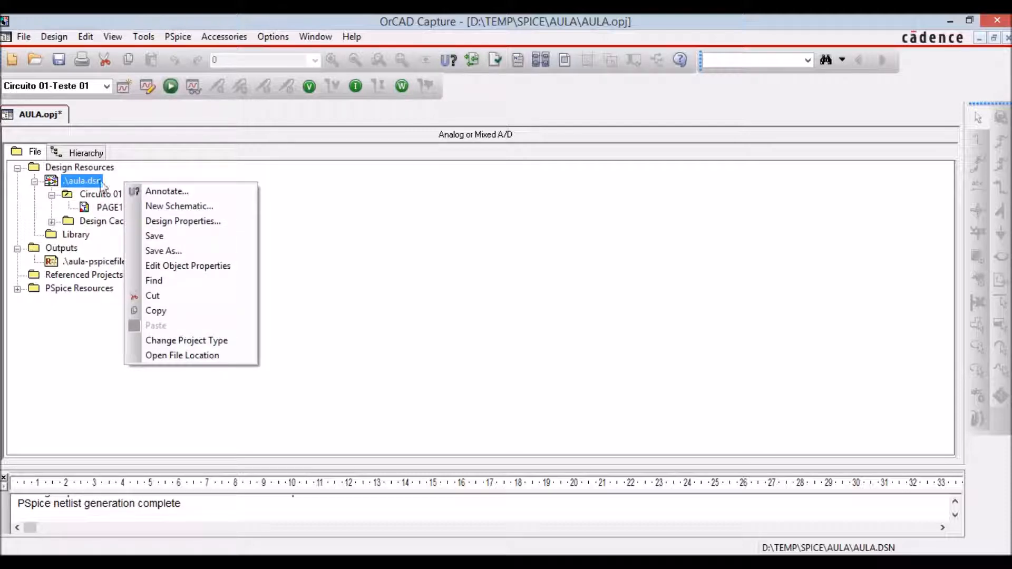
click(226, 208)
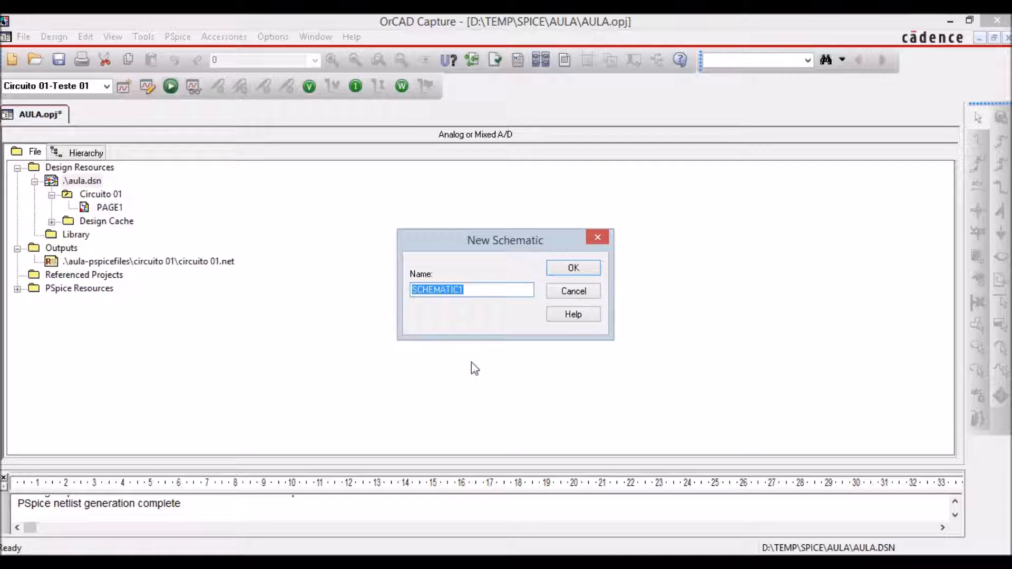
text(Circuito 02)
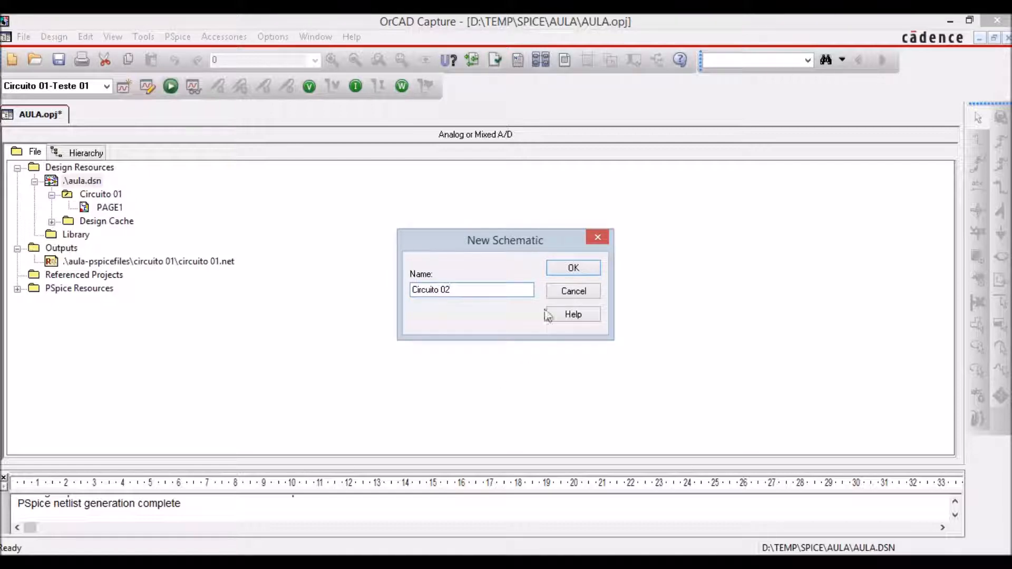
click(572, 267)
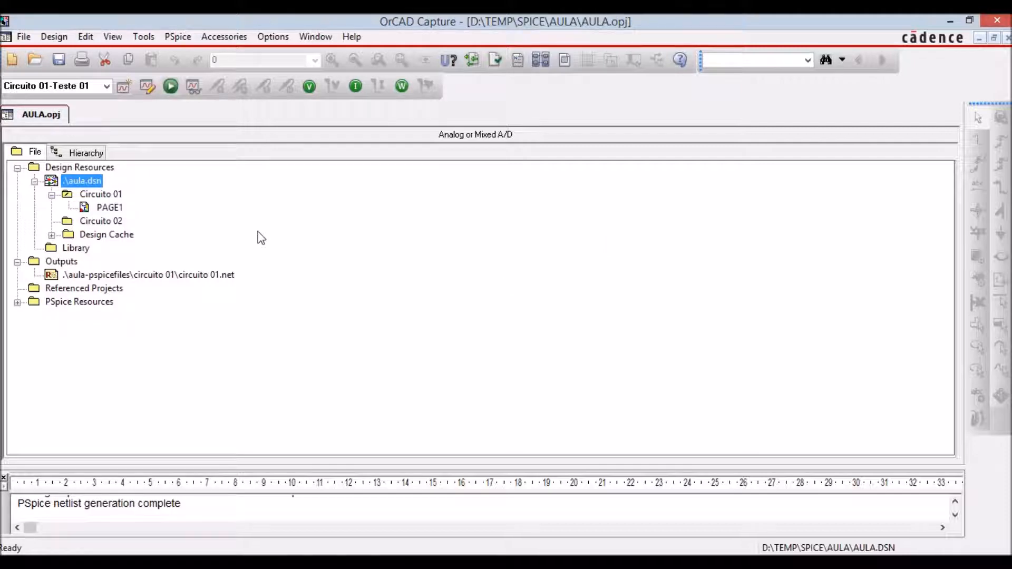
Add a new page named PAGE1 to the Circuito 02 schematic.
click(98, 222)
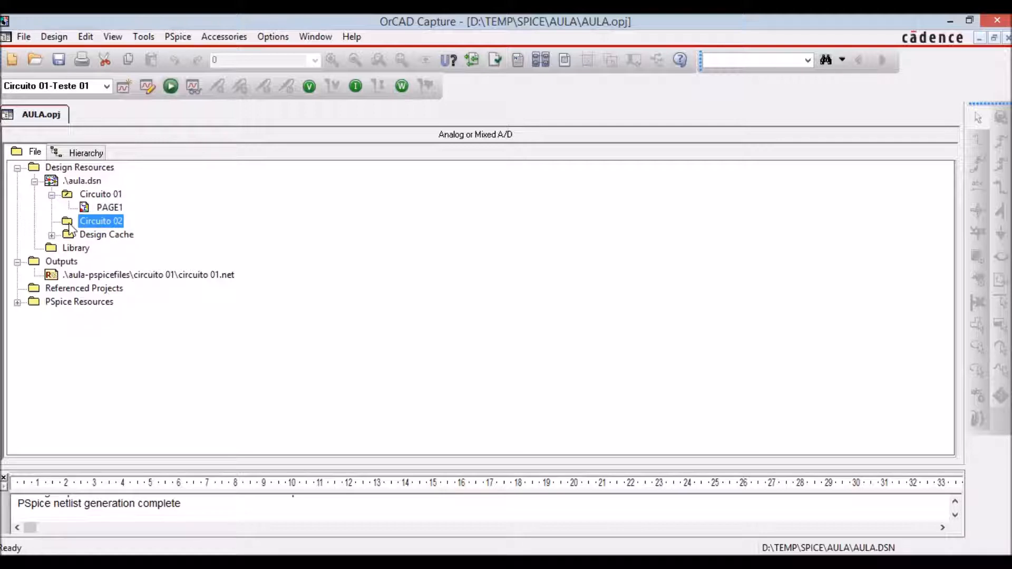
right_click(101, 221)
click(221, 233)
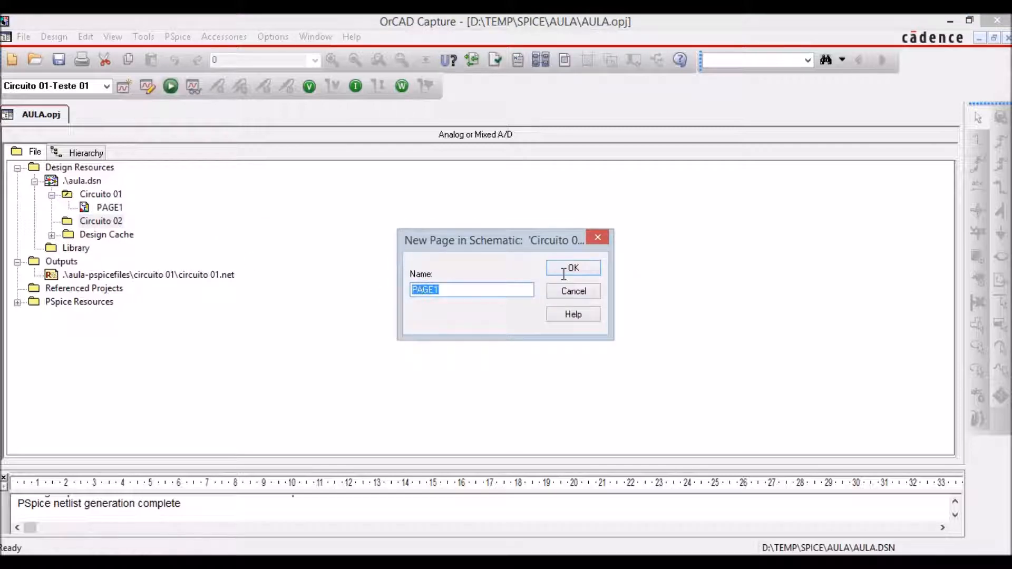
click(566, 270)
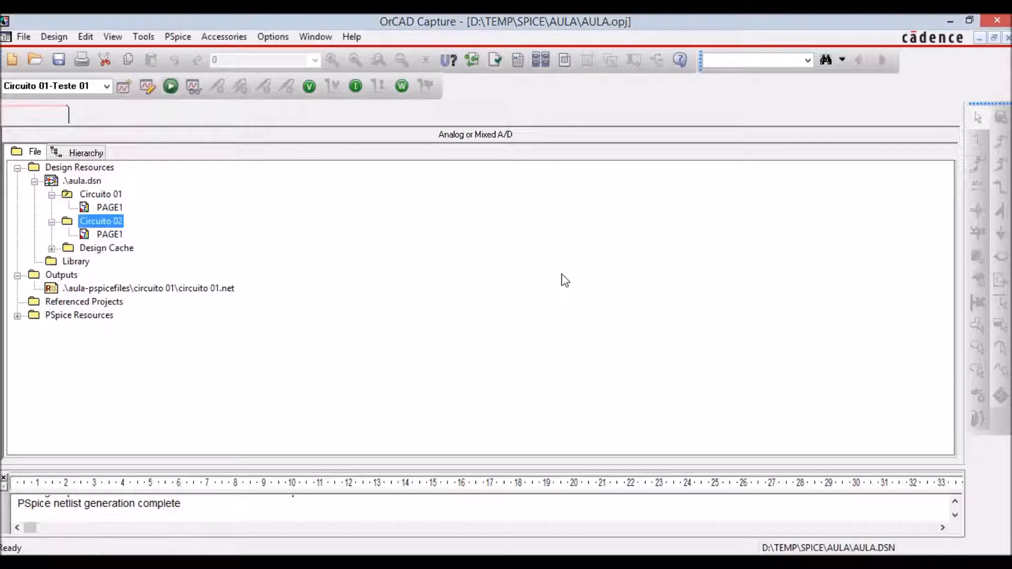
Open PAGE1 of Circuito 02 at 200% scale and select the SOURCE library for placing parts.
click(87, 235)
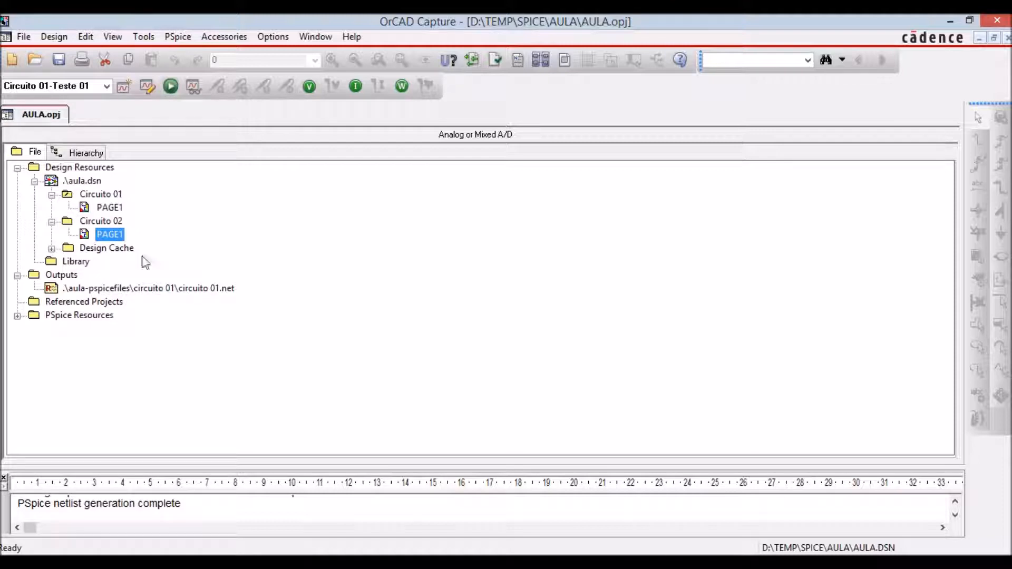
double_click(86, 236)
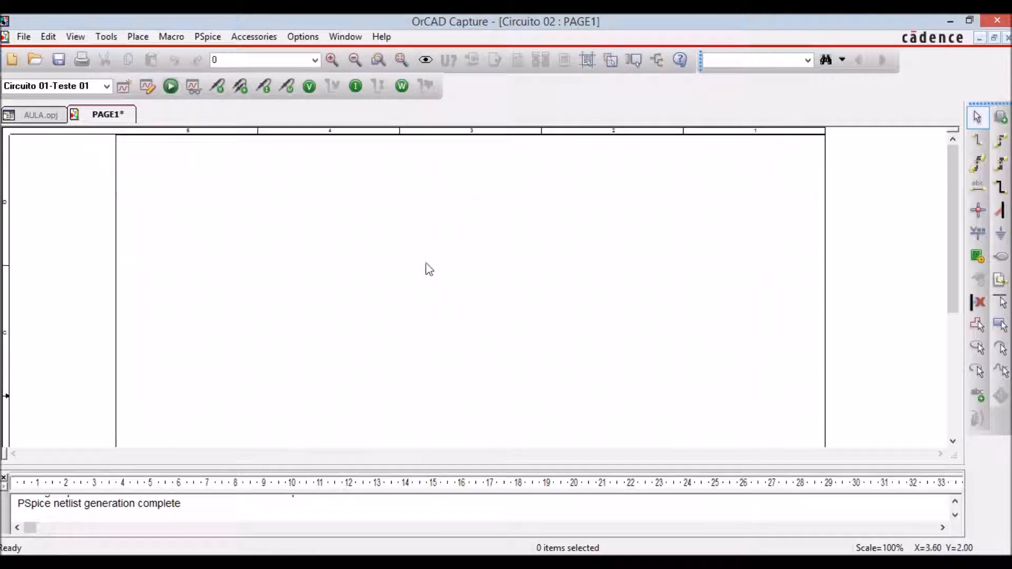
click(332, 59)
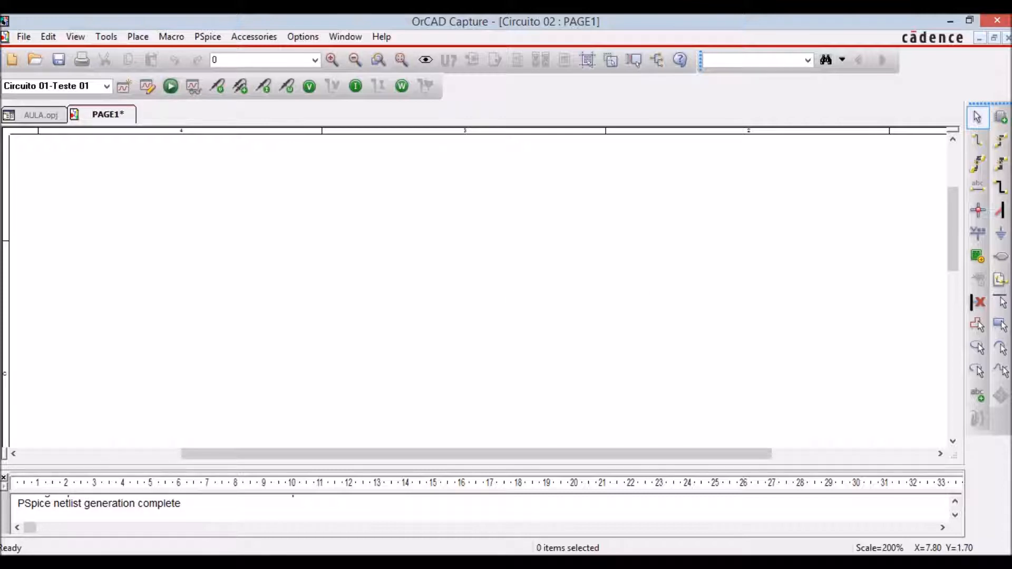
click(1001, 117)
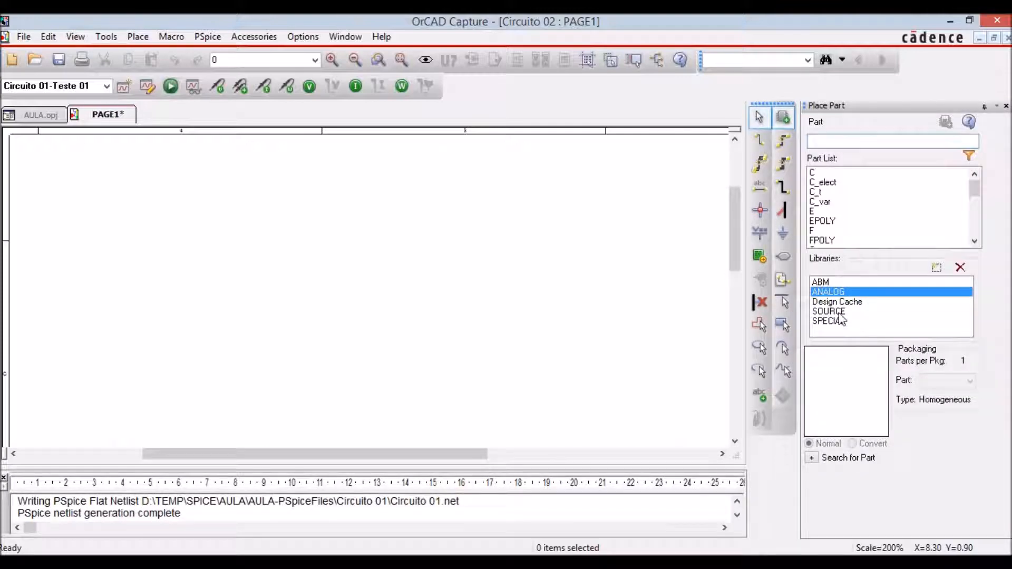
click(821, 313)
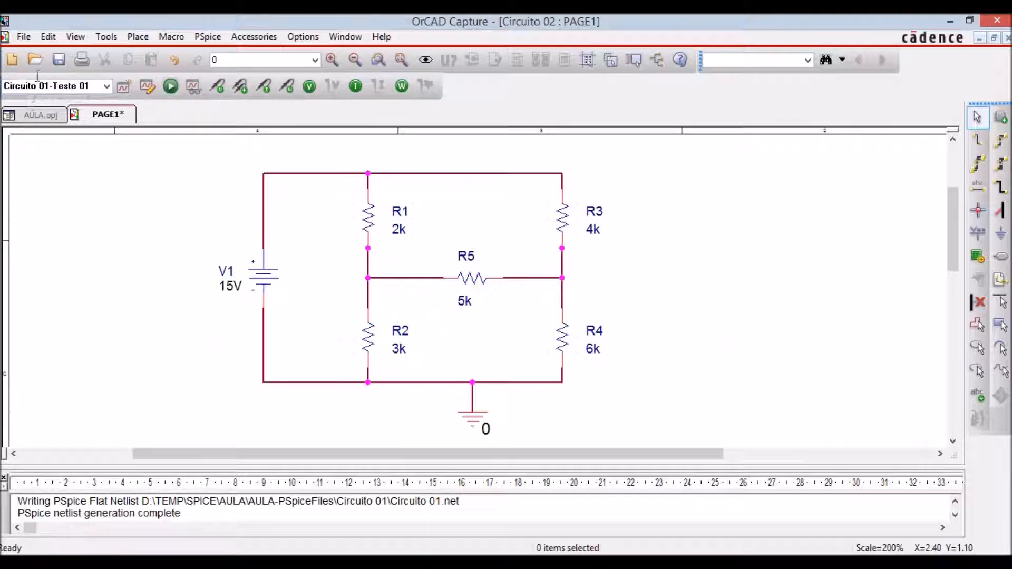
Close PAGE1 of Circuito 02 and save its changes.
click(47, 116)
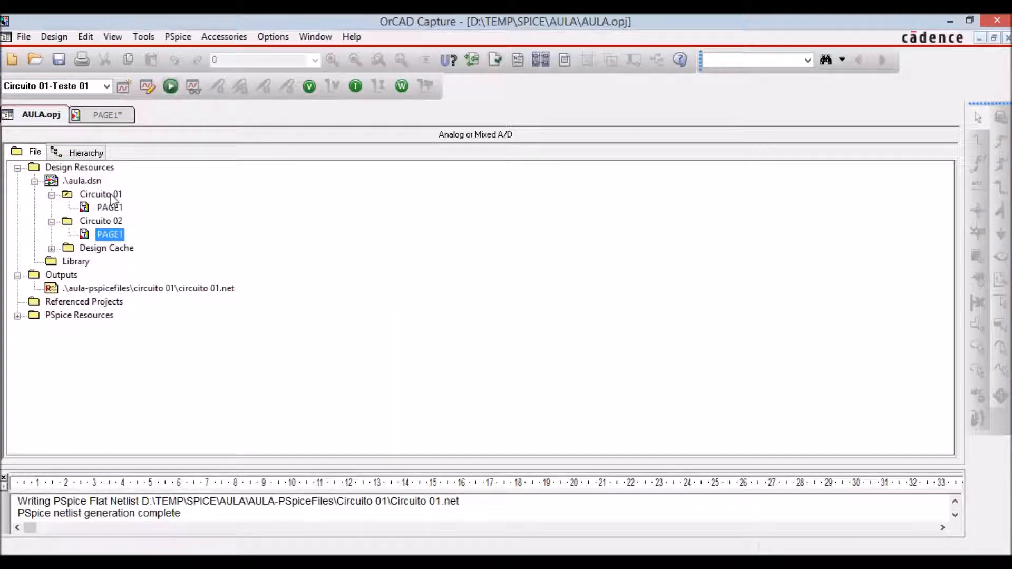
click(111, 115)
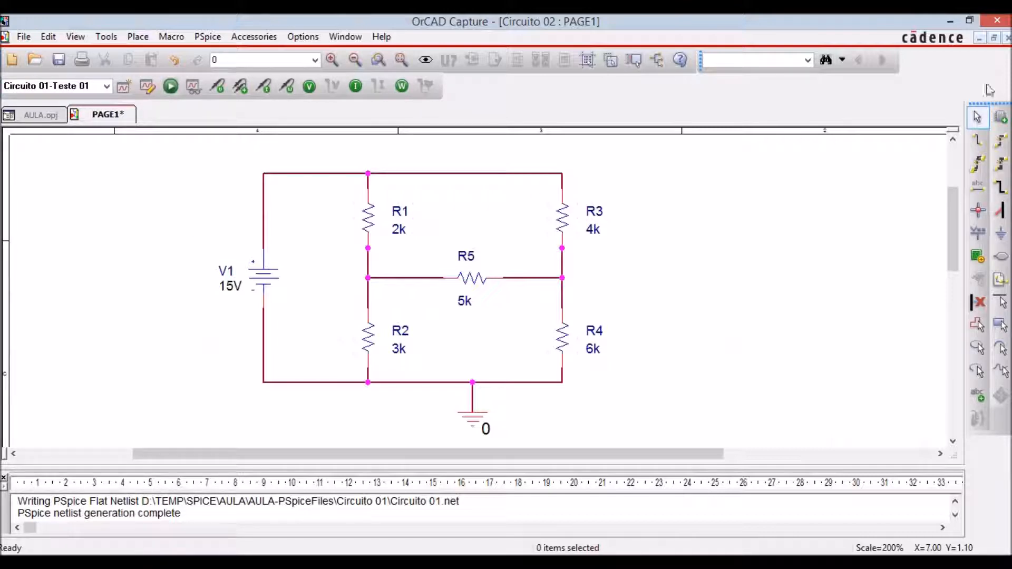
click(1008, 38)
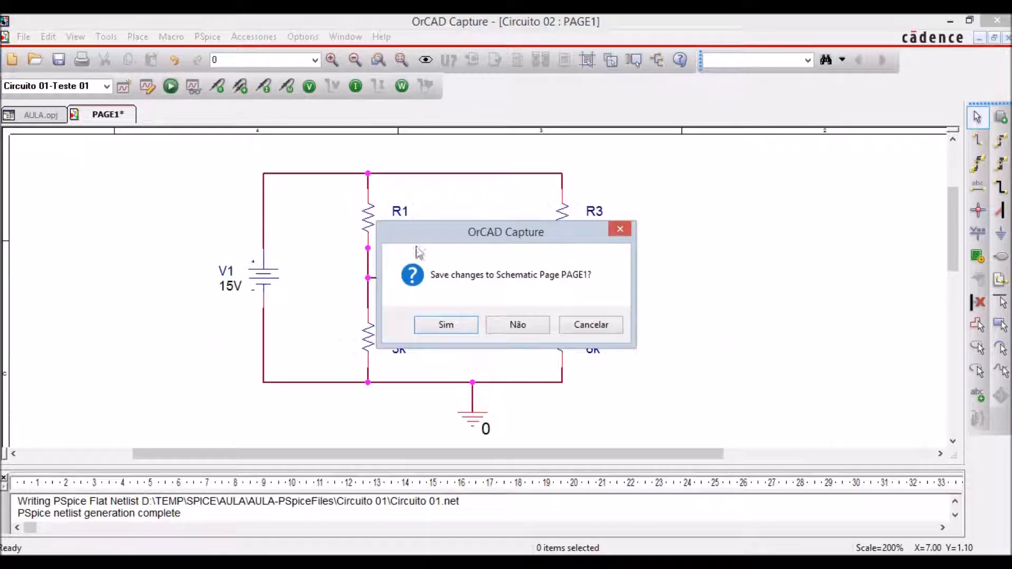
click(447, 325)
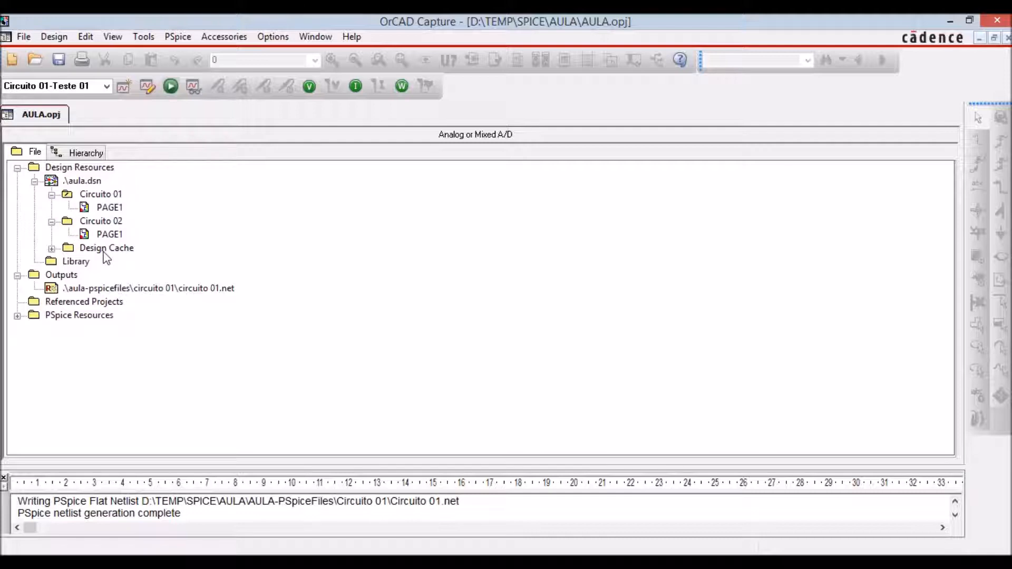
Make Circuito 02 the root schematic of the design and open its PAGE1 at 200% scale.
right_click(97, 222)
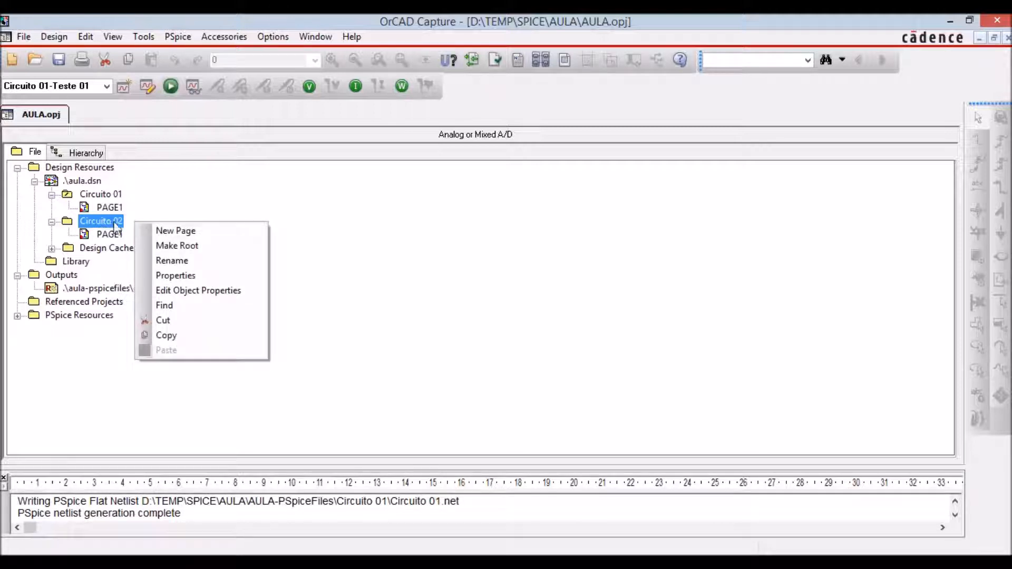
click(228, 252)
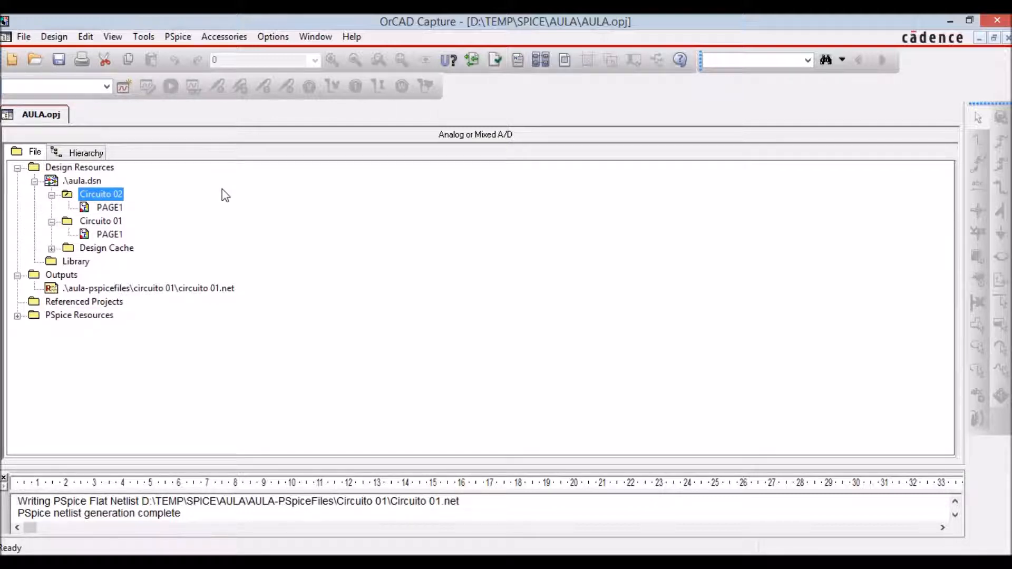
double_click(88, 208)
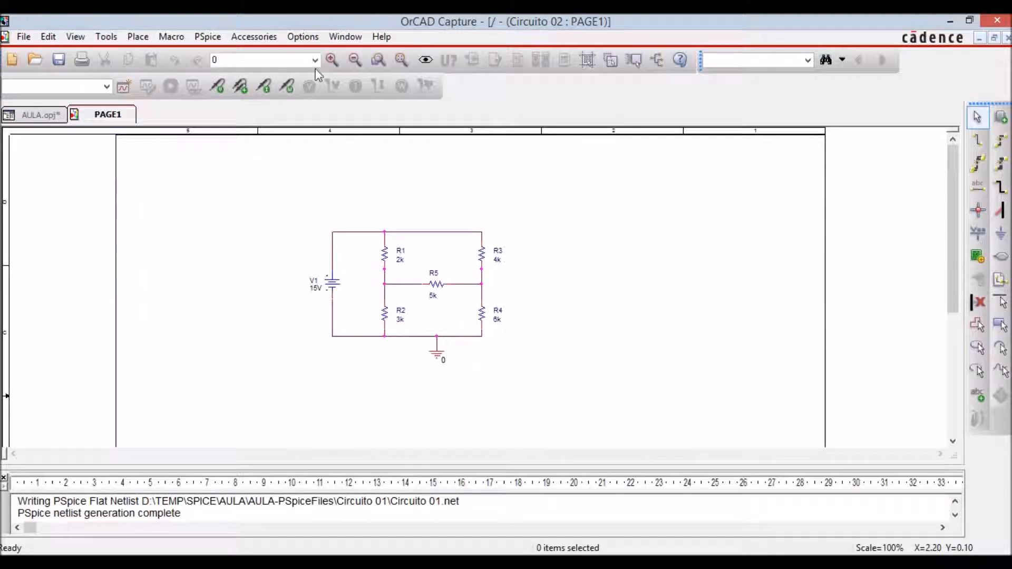
click(332, 59)
drag(583, 461, 502, 452)
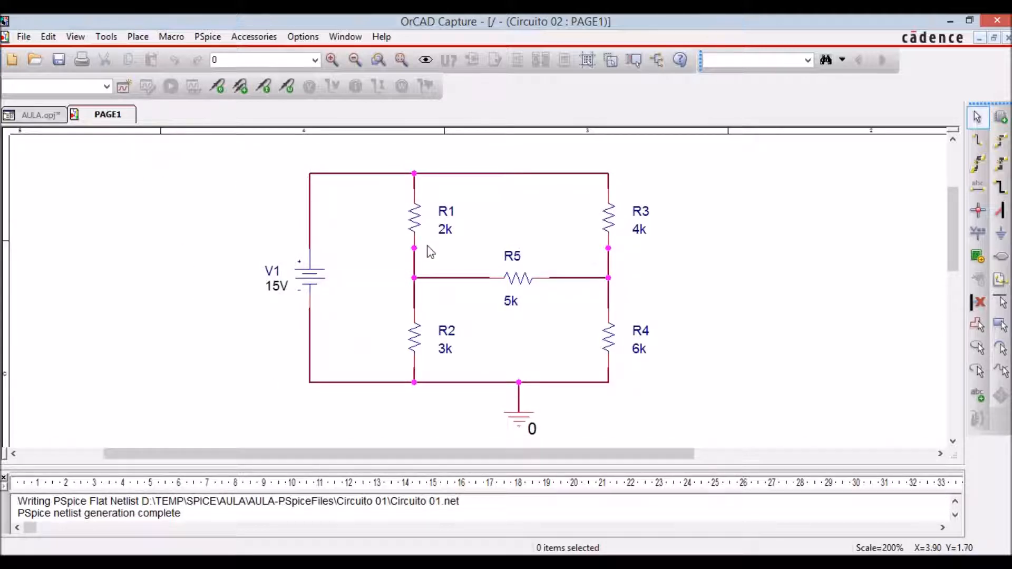
Create a simulation profile named Teste 02 for Circuito 02 with the Bias Point analysis type.
click(124, 87)
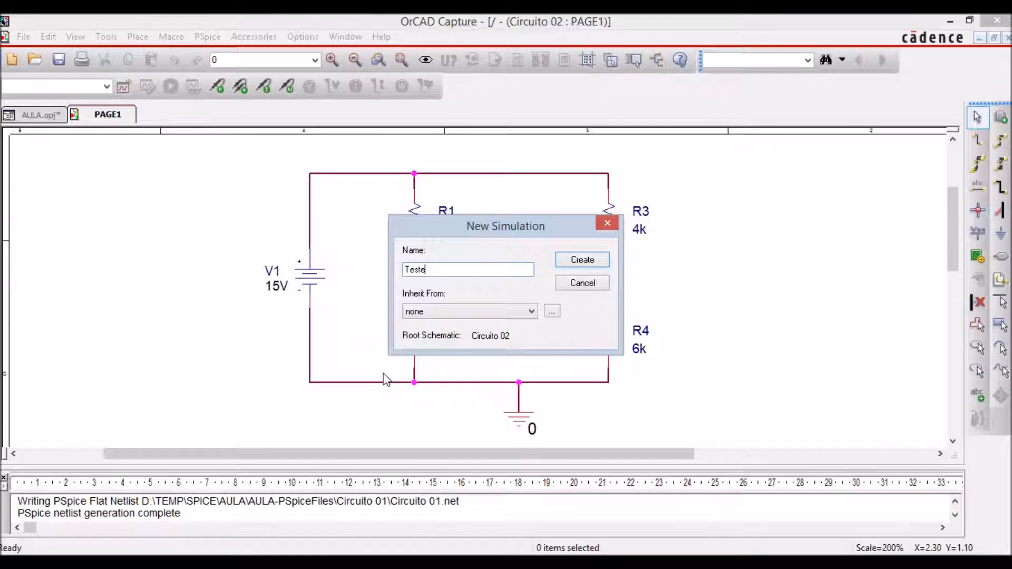
click(563, 262)
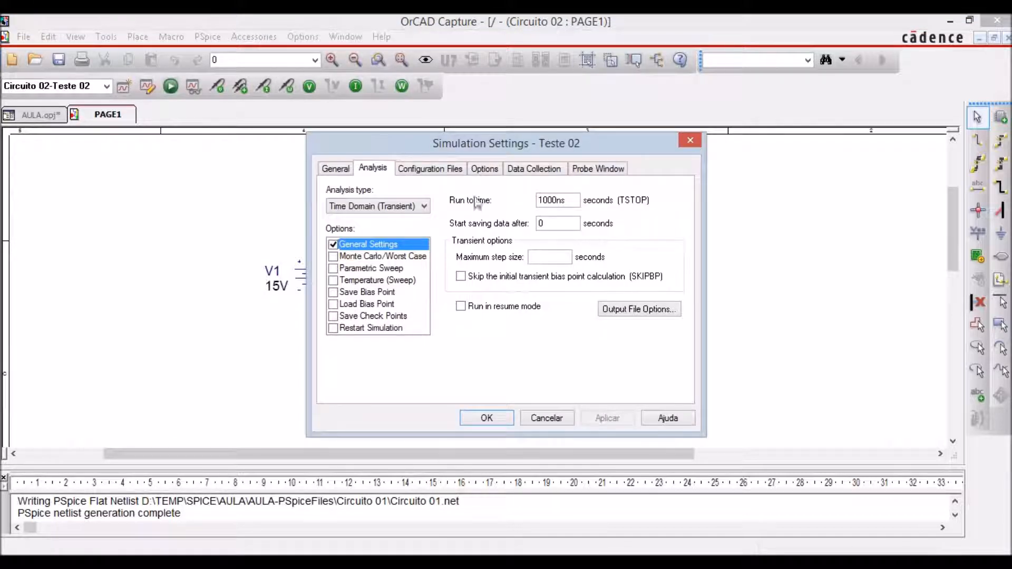
click(424, 206)
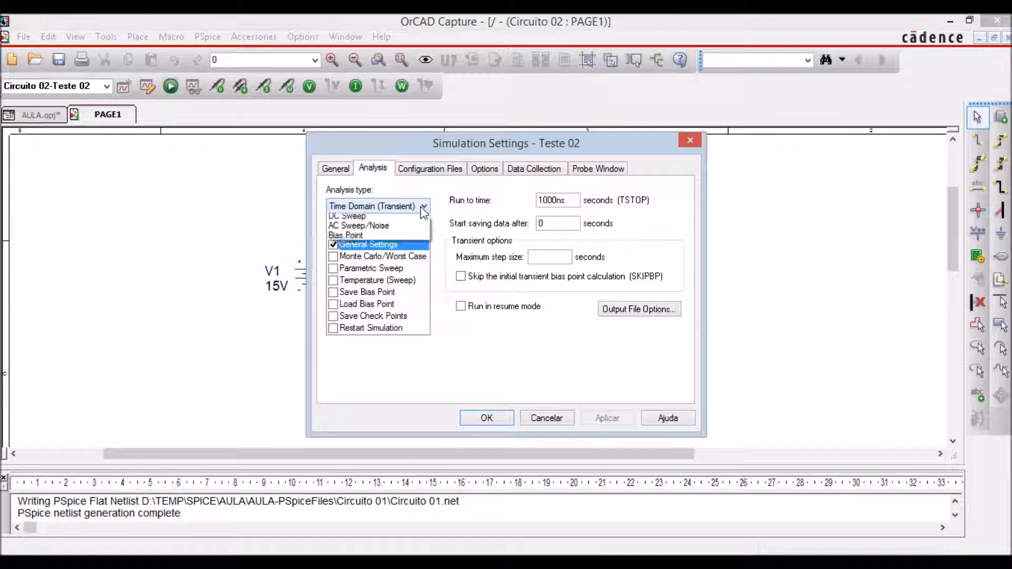
click(379, 250)
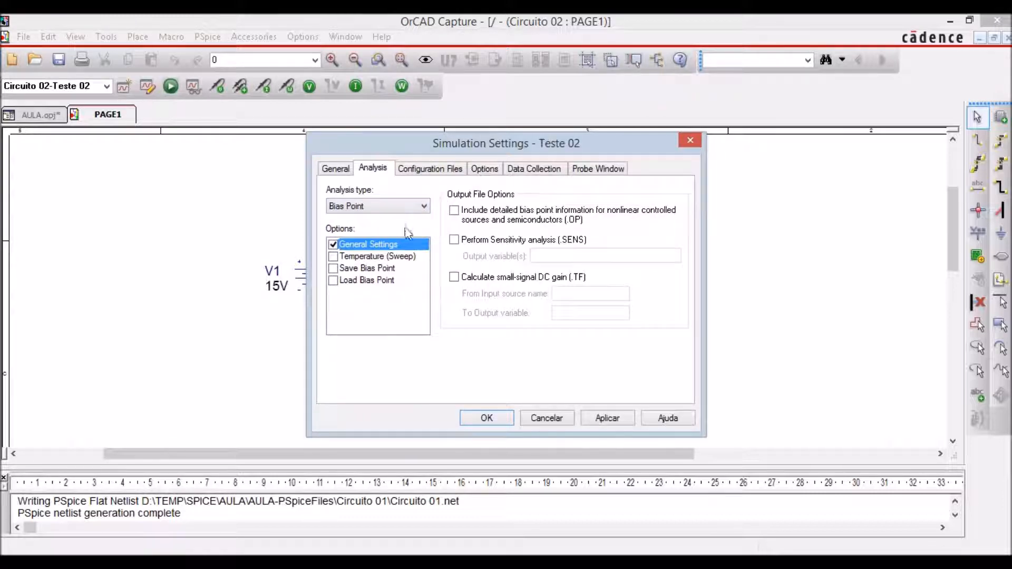
click(487, 418)
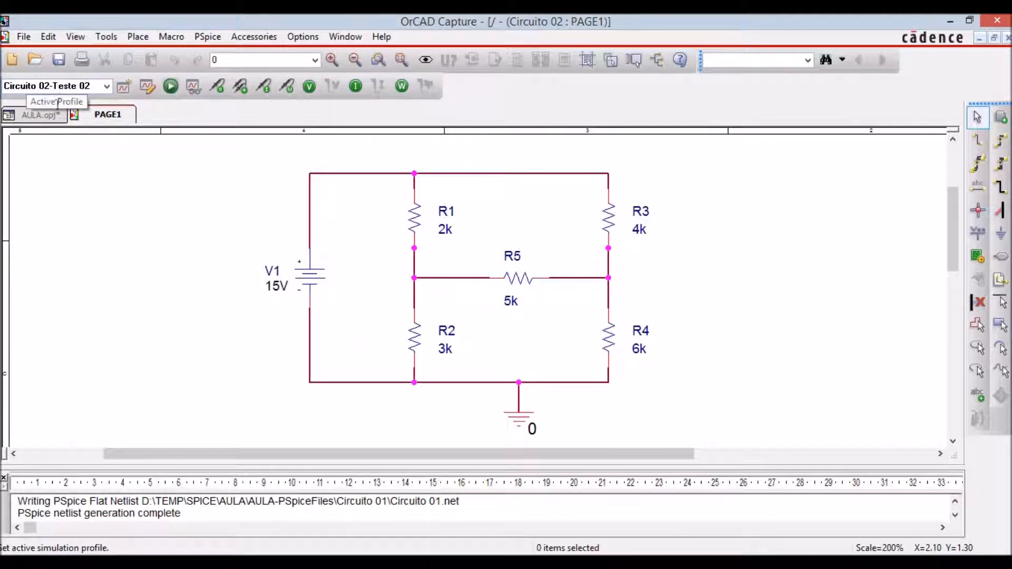
Run the Teste 02 simulation in PSpice, return to OrCAD Capture, and display the bias voltages and currents on the schematic.
click(169, 87)
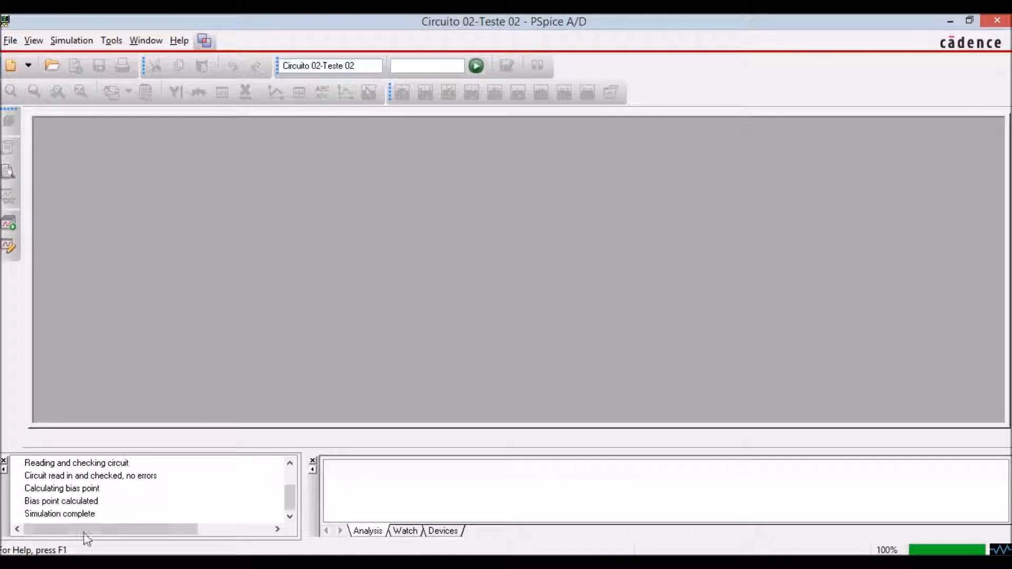
click(180, 563)
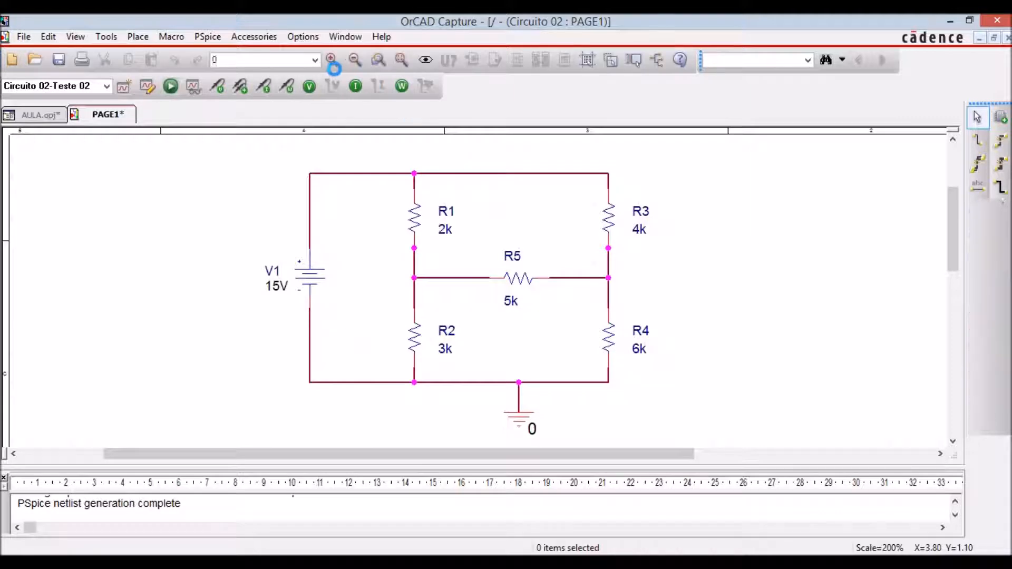
click(310, 85)
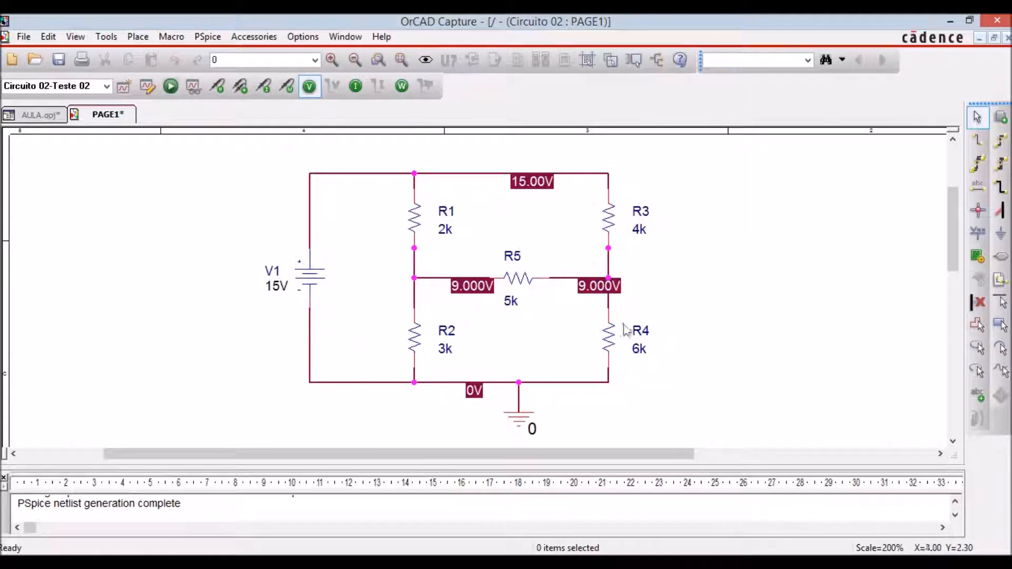
click(356, 85)
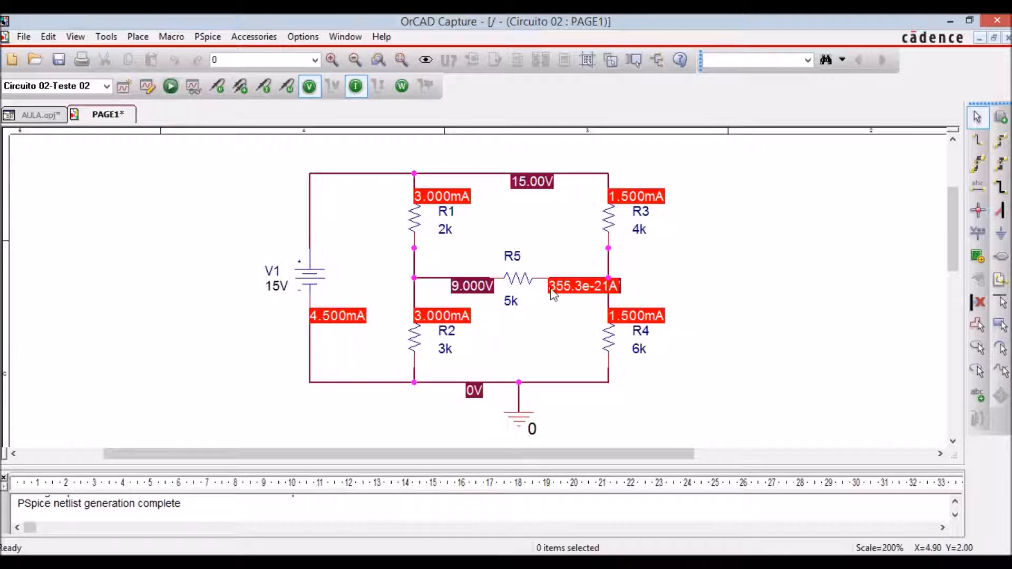
Hide the bias current and voltage labels, and close PAGE1 of Circuito 02 with its changes saved.
click(355, 86)
click(310, 86)
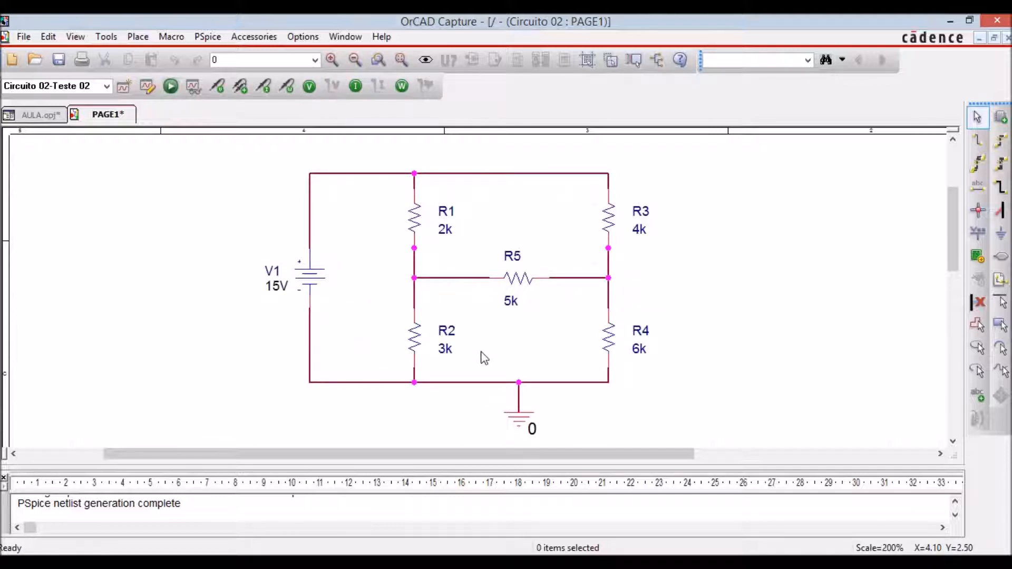
click(1008, 38)
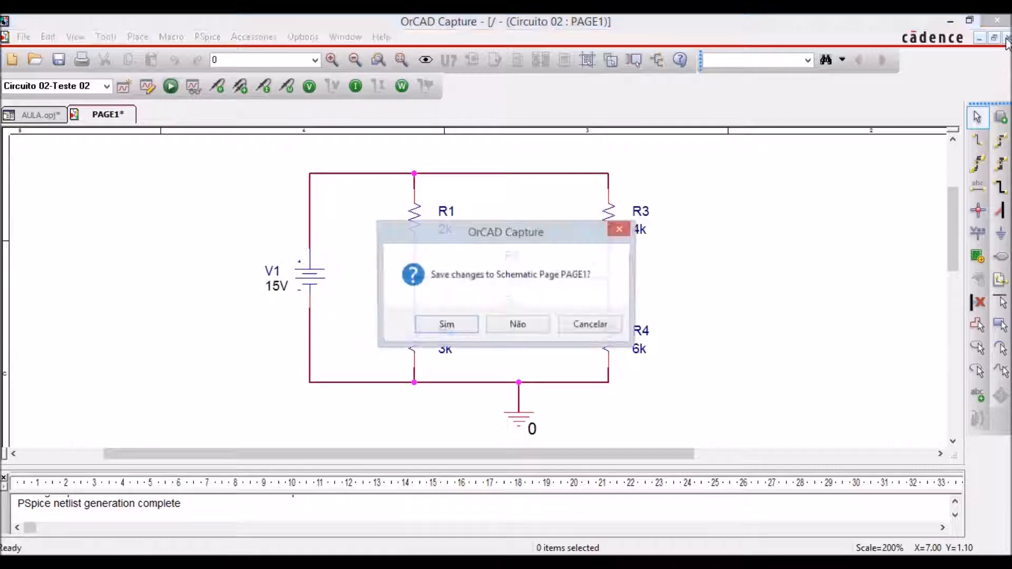
click(449, 326)
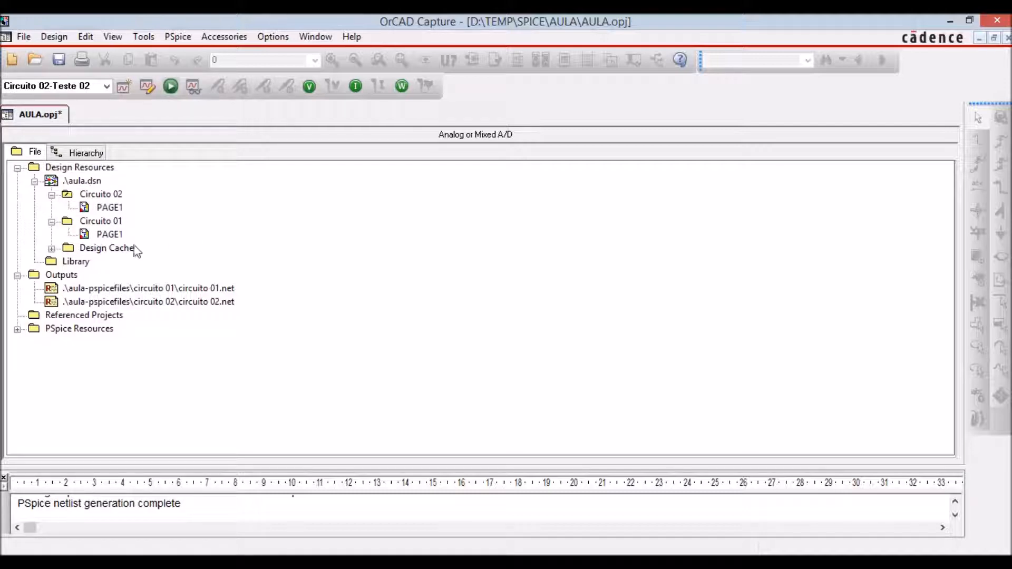
Make Circuito 01 the root schematic of the aula.dsn design.
click(67, 222)
right_click(103, 219)
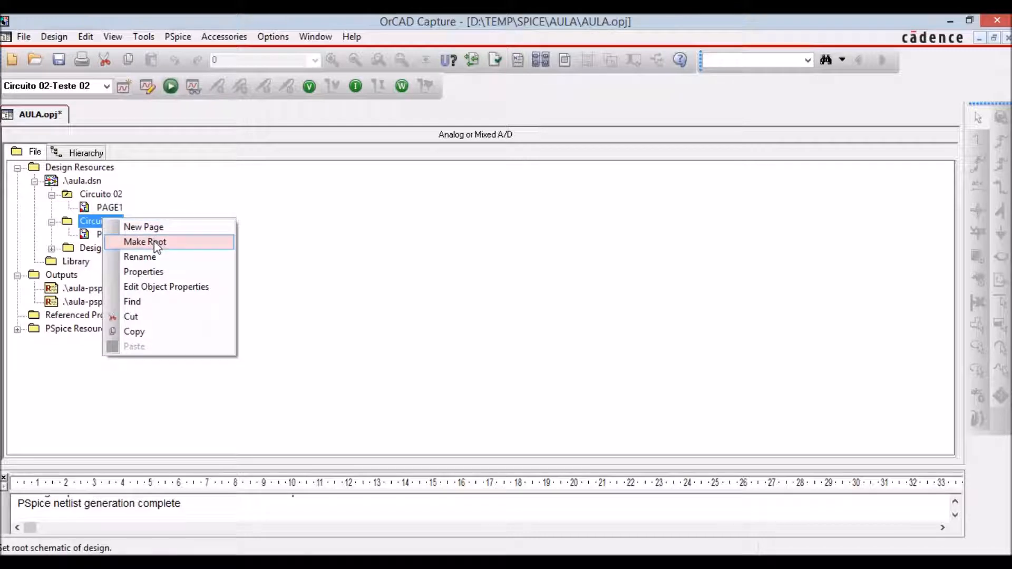
click(155, 243)
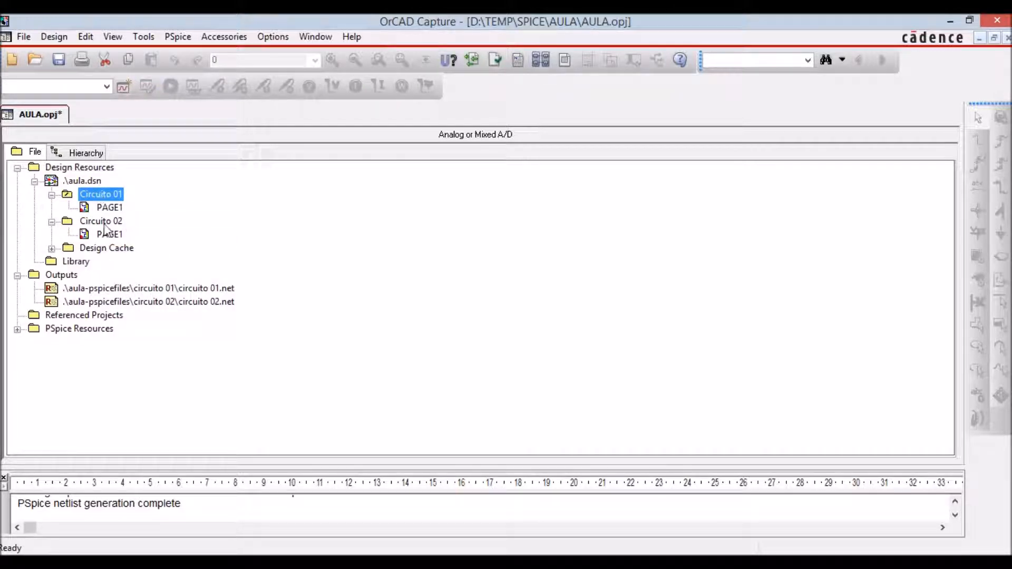
click(271, 236)
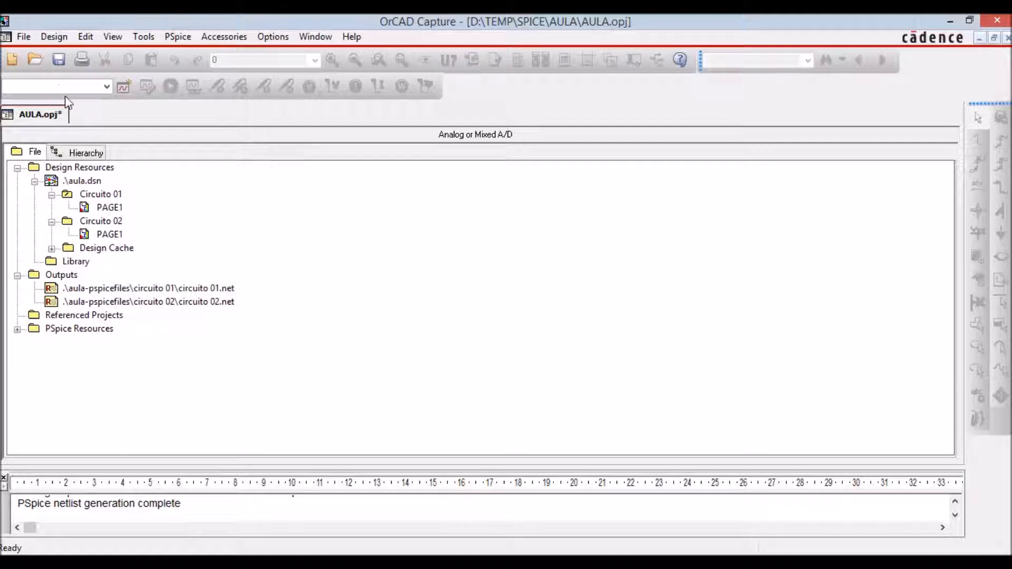
Set the active simulation profile to Circuito 01-Teste 01, and switch it to Circuito 02-Teste 02.
click(107, 88)
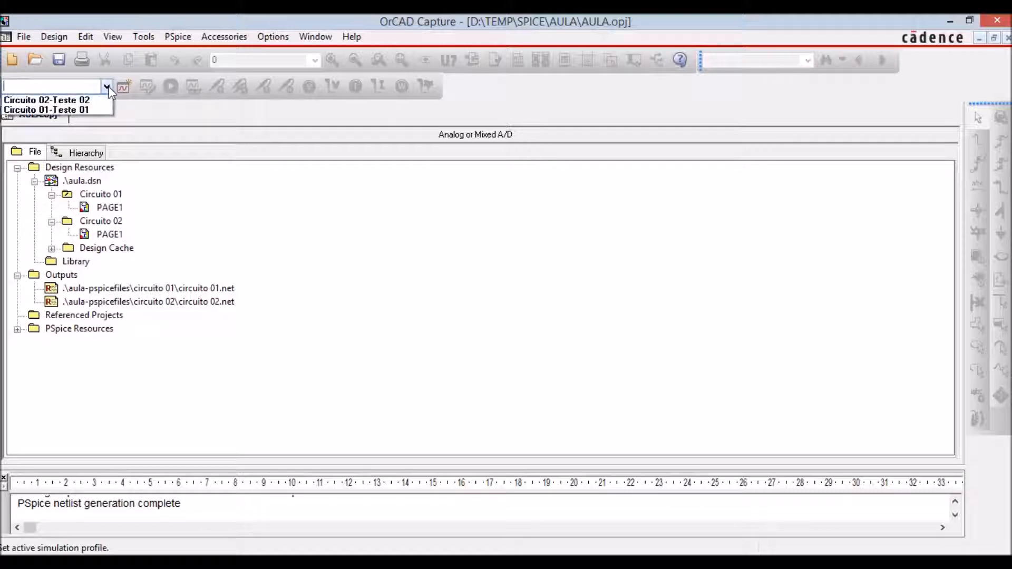
click(68, 109)
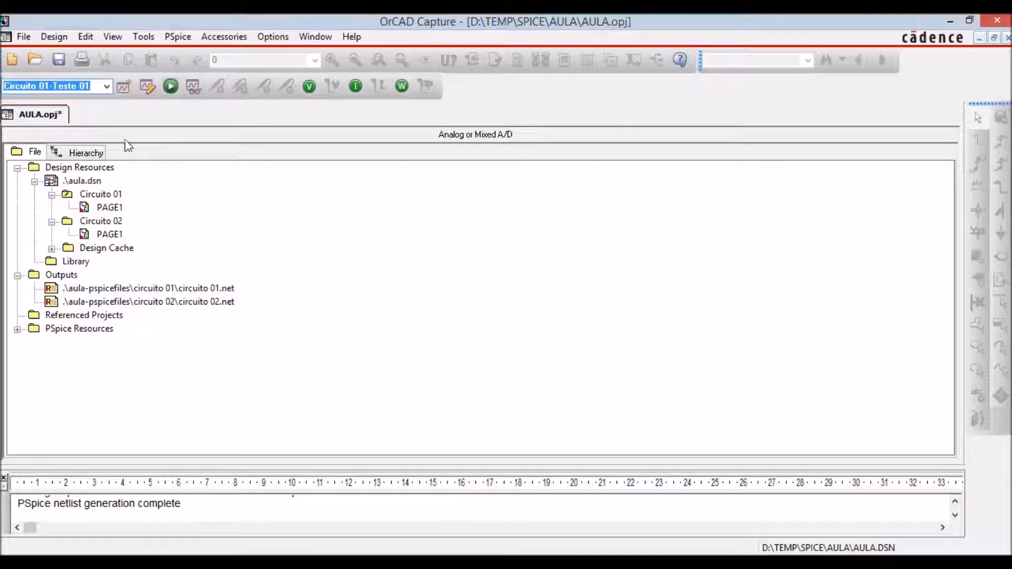
click(104, 85)
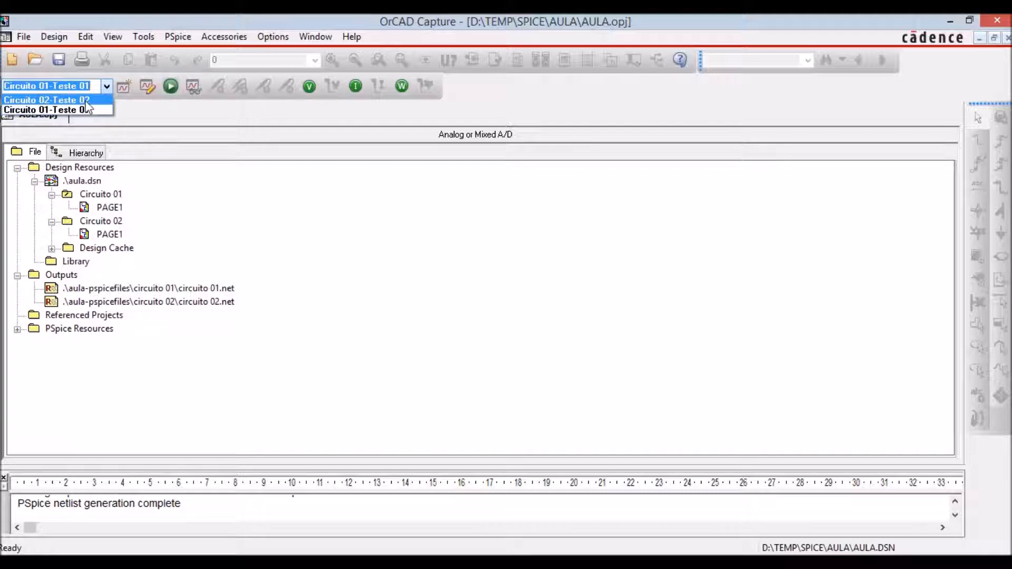
click(96, 101)
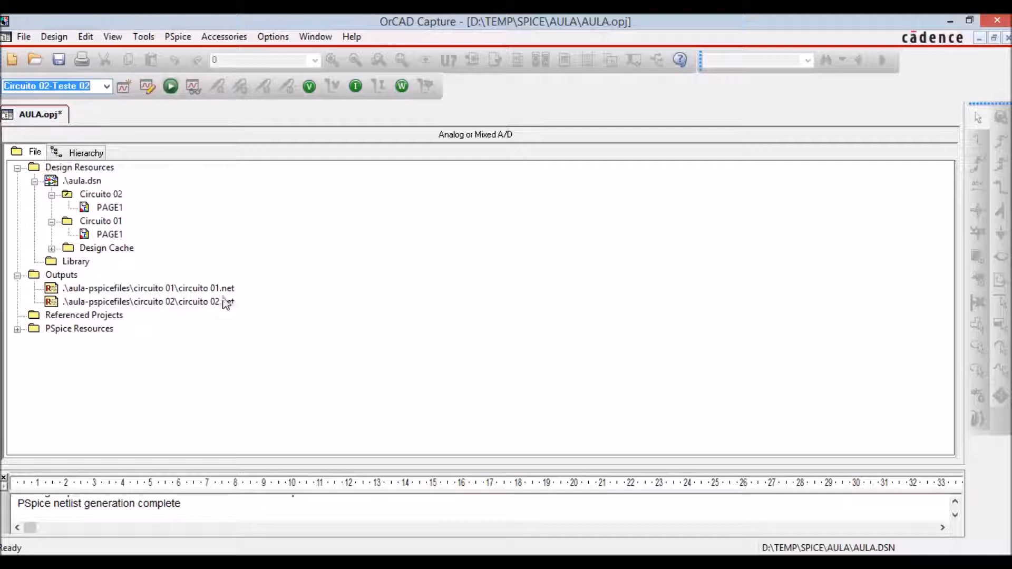
Examine the generated netlists circuito 01.net and circuito 02.net, closing each one after viewing it.
double_click(192, 289)
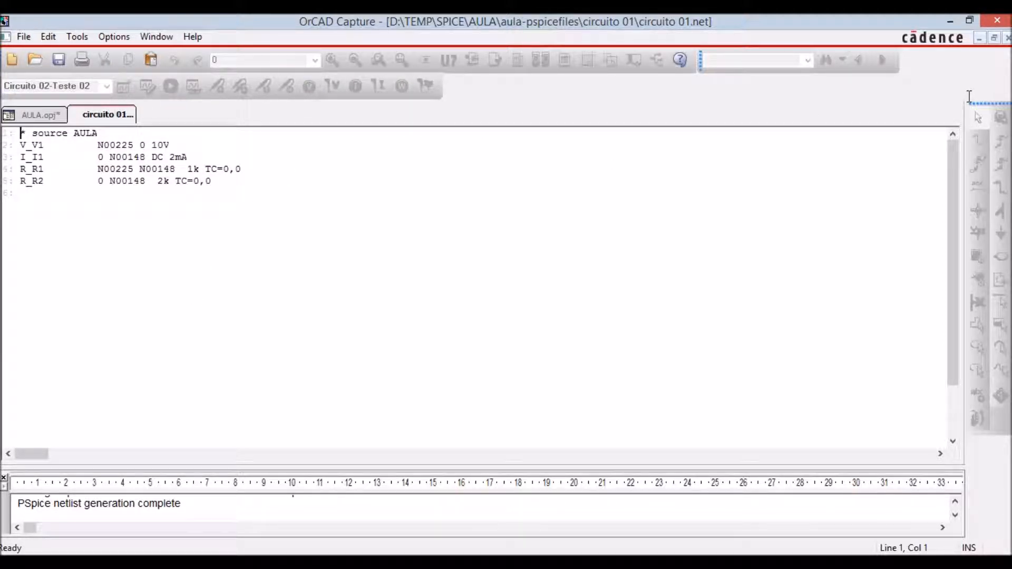
click(1009, 38)
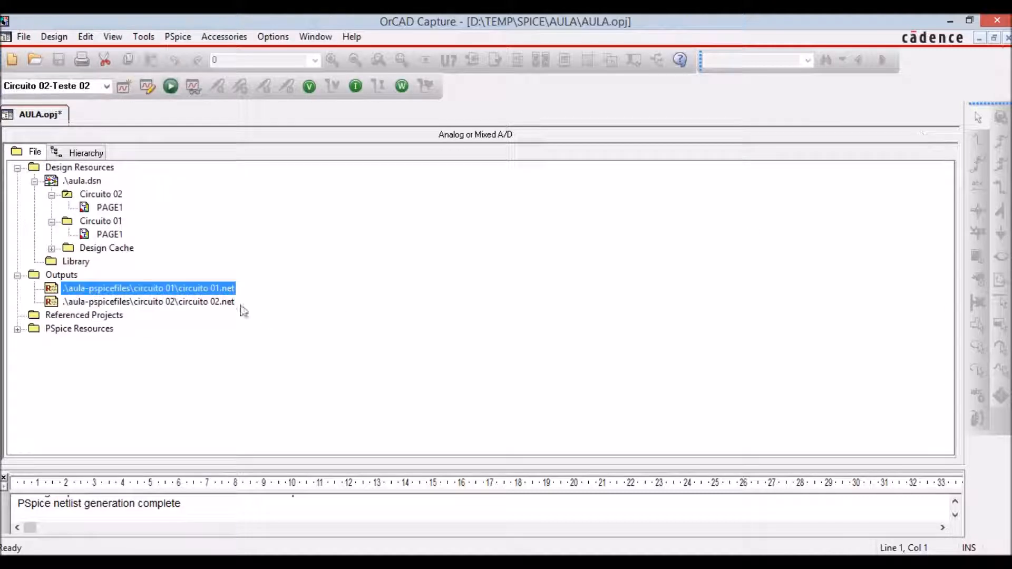
double_click(216, 303)
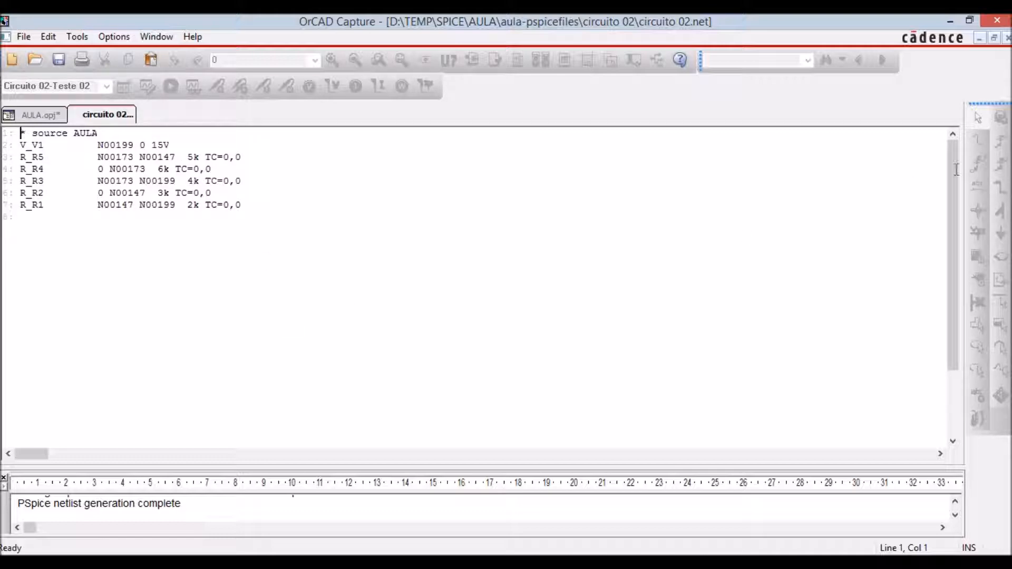
click(1008, 38)
click(382, 273)
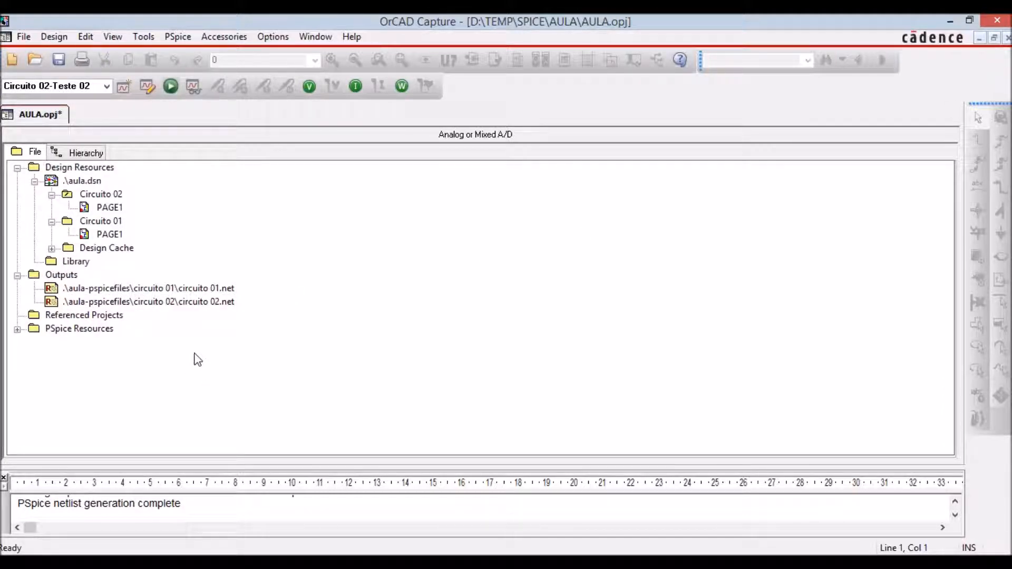
Expand the PSpice resources and review the analysis settings of the Circuito 01-Teste 01 simulation profile without changing them.
click(18, 330)
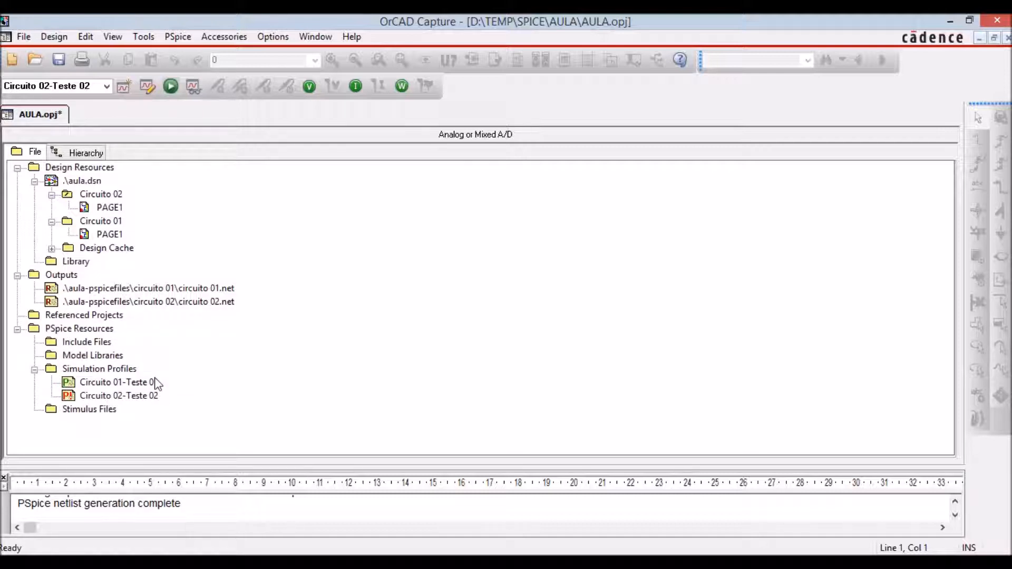
click(109, 384)
double_click(109, 384)
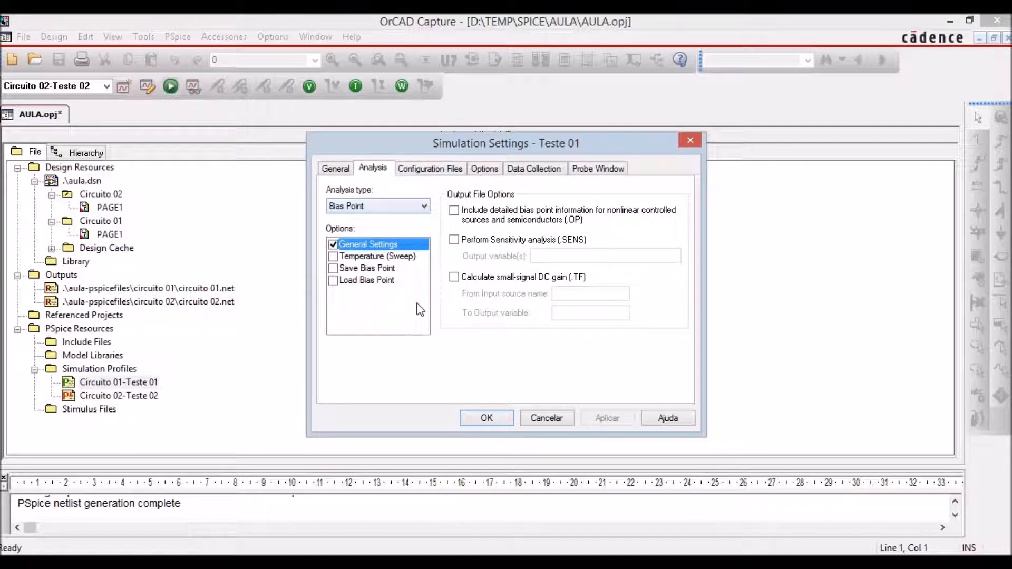
click(545, 417)
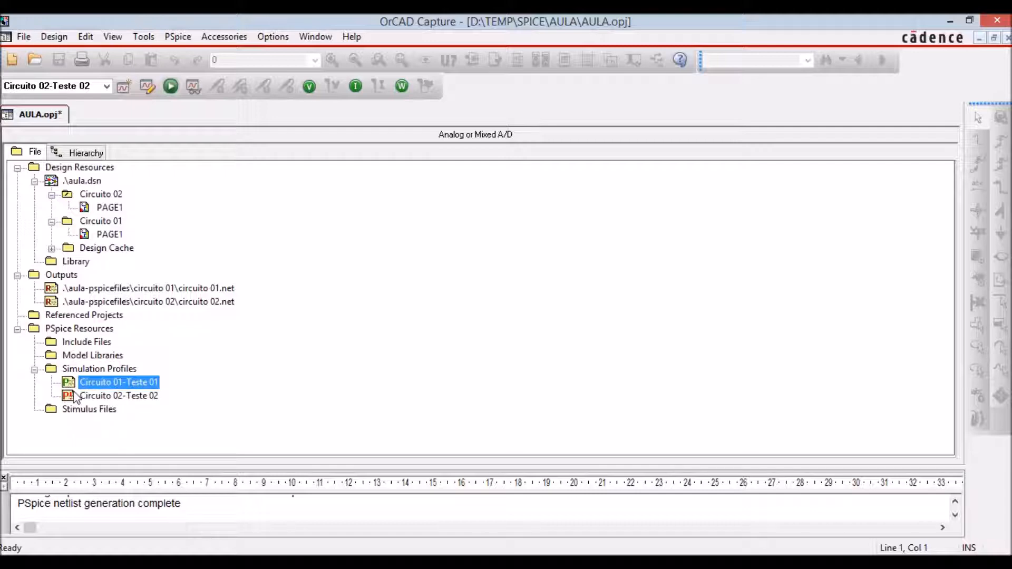
click(100, 396)
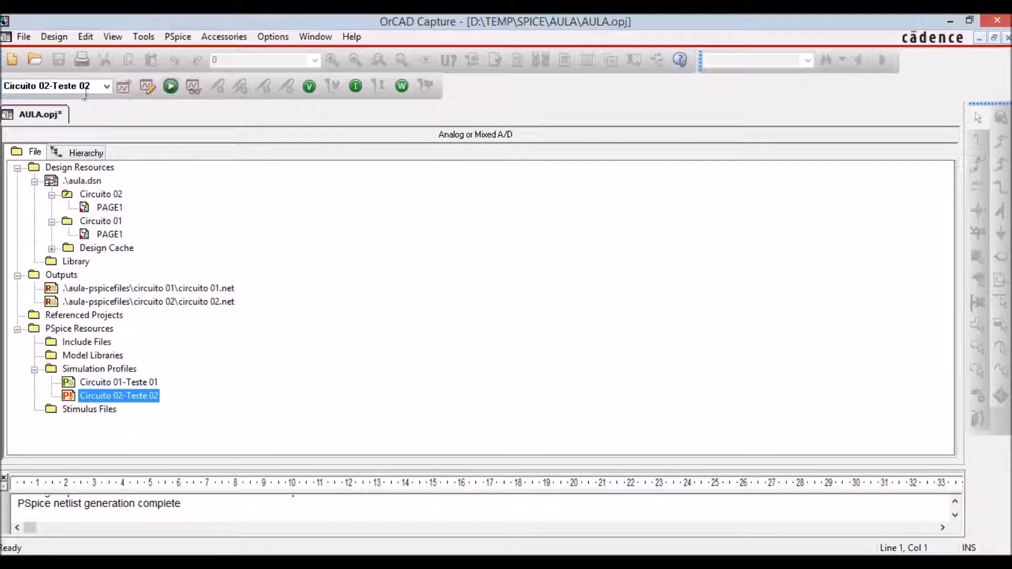
Set Circuito 01-Teste 01 as the active simulation profile.
click(106, 83)
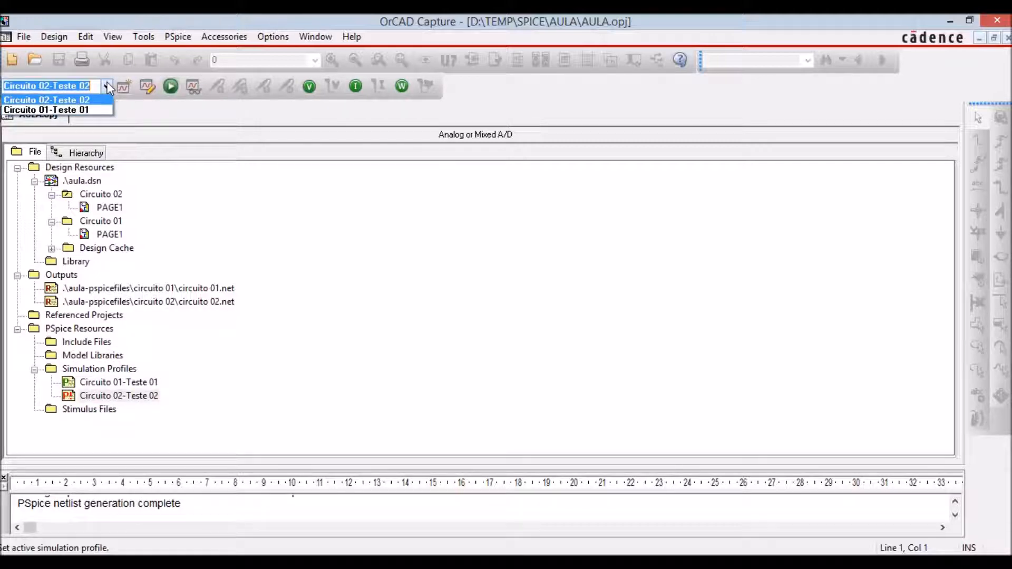
click(99, 110)
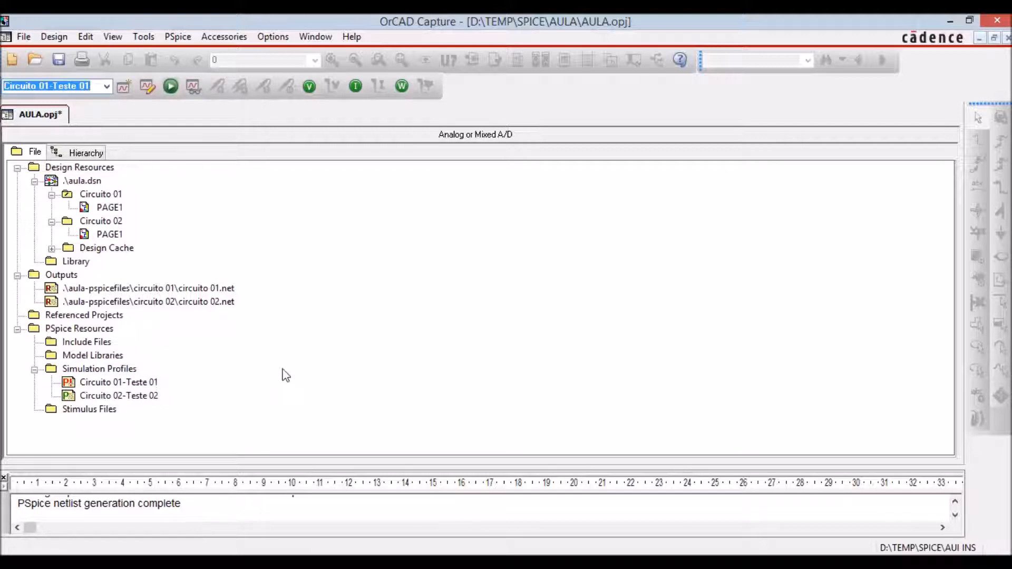
click(318, 333)
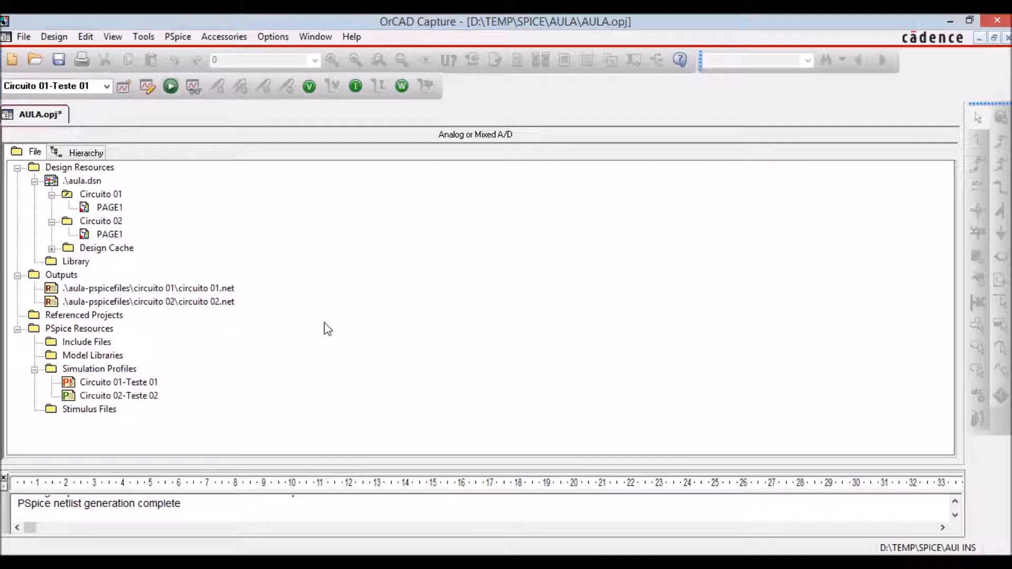